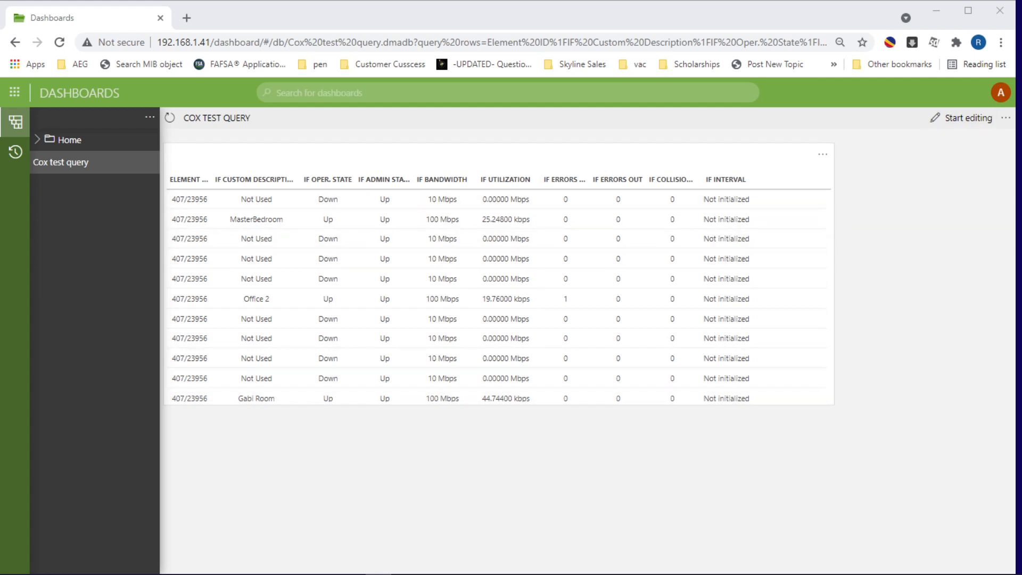
- Put the Cox test query dashboard in edit mode and open the Bandwith Greater query's definition for editing
{"action": "left_click", "coordinate": [954, 120]}
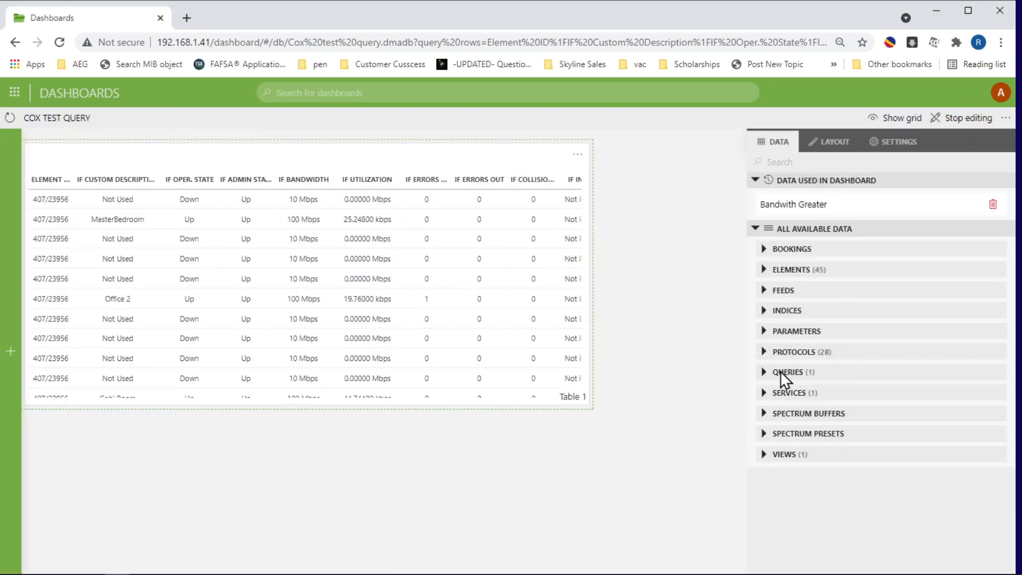
{"action": "left_click", "coordinate": [762, 372]}
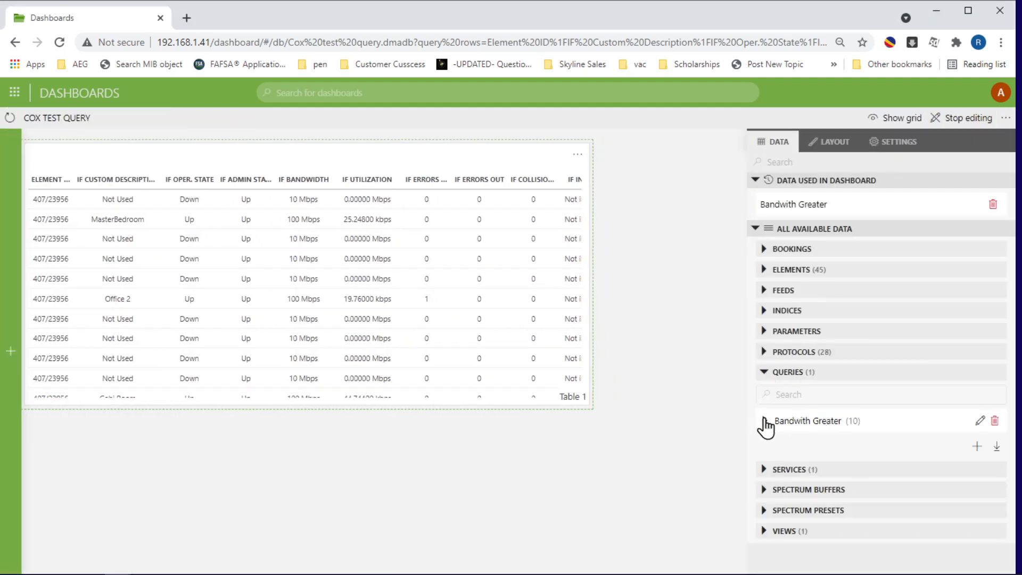
{"action": "left_click", "coordinate": [765, 420]}
{"action": "scroll", "coordinate": [824, 362], "scroll_direction": "down", "scroll_amount": 2}
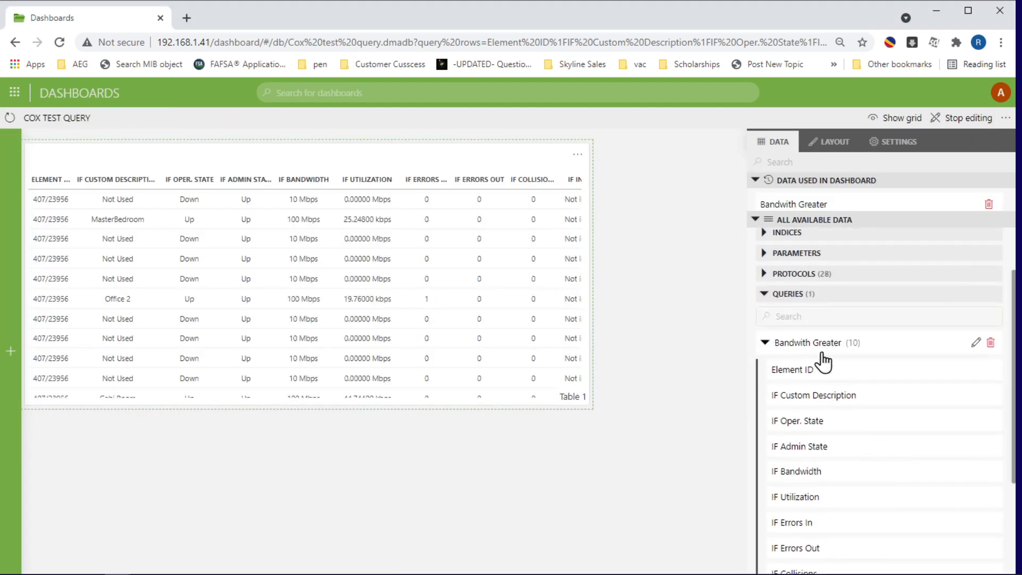
{"action": "left_click", "coordinate": [976, 343]}
{"action": "scroll", "coordinate": [852, 396], "scroll_direction": "down", "scroll_amount": 2}
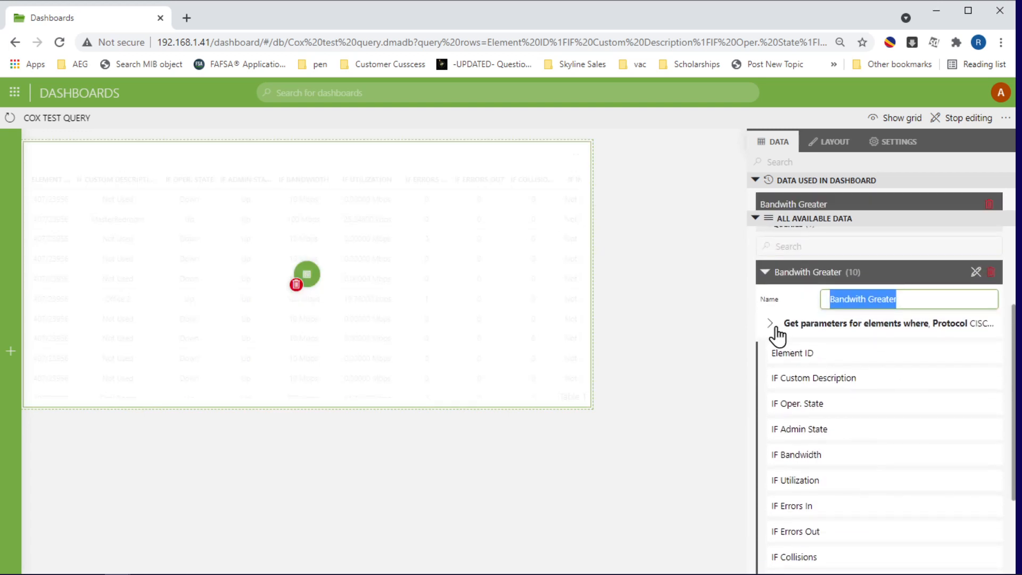
{"action": "left_click", "coordinate": [773, 326]}
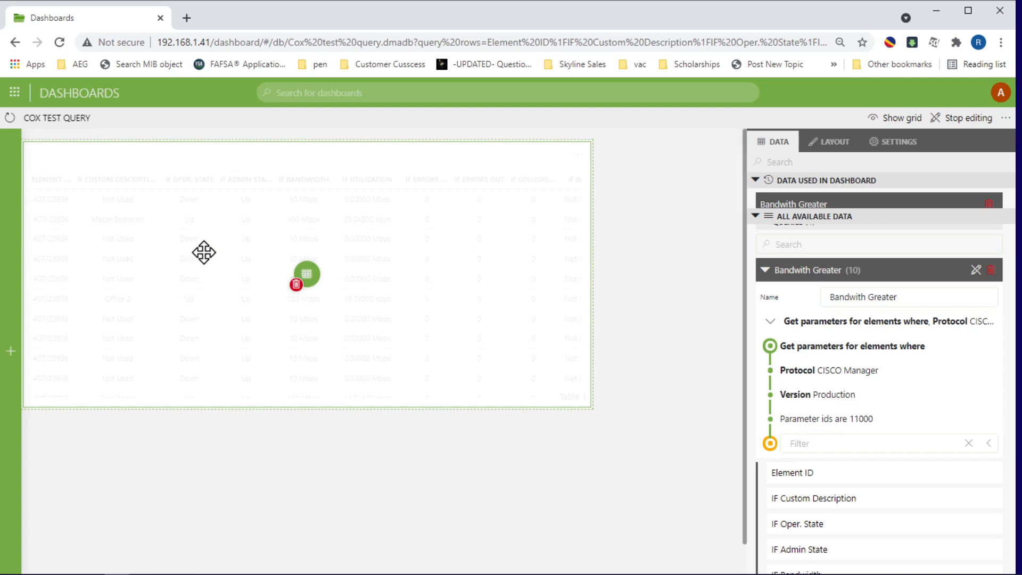
- Add a Select operator to the Bandwith Greater query, deselecting IF Admin State, IF Bandwidth, IF Errors In, IF Errors Out, IF Collisions and IF Interval
{"action": "left_click", "coordinate": [988, 444]}
{"action": "left_click", "coordinate": [821, 404]}
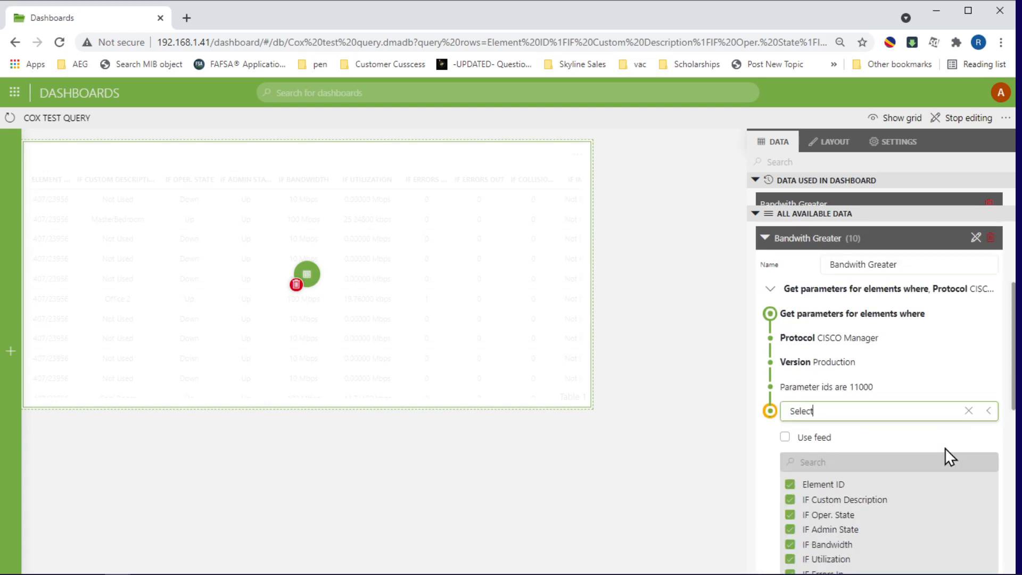
{"action": "scroll", "coordinate": [945, 447], "scroll_direction": "down", "scroll_amount": 3}
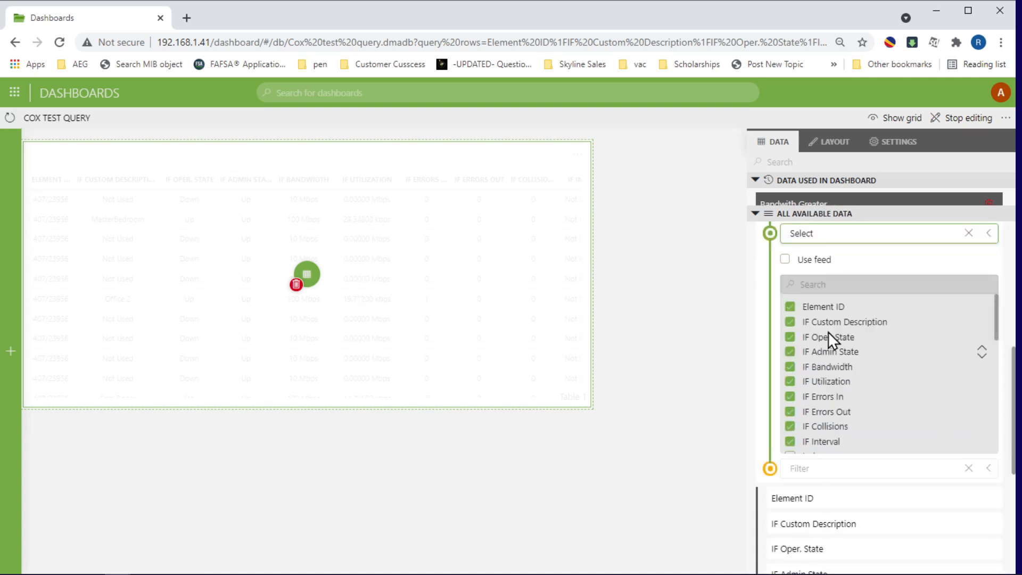
{"action": "left_click", "coordinate": [789, 351]}
{"action": "left_click", "coordinate": [789, 366]}
{"action": "left_click", "coordinate": [790, 397]}
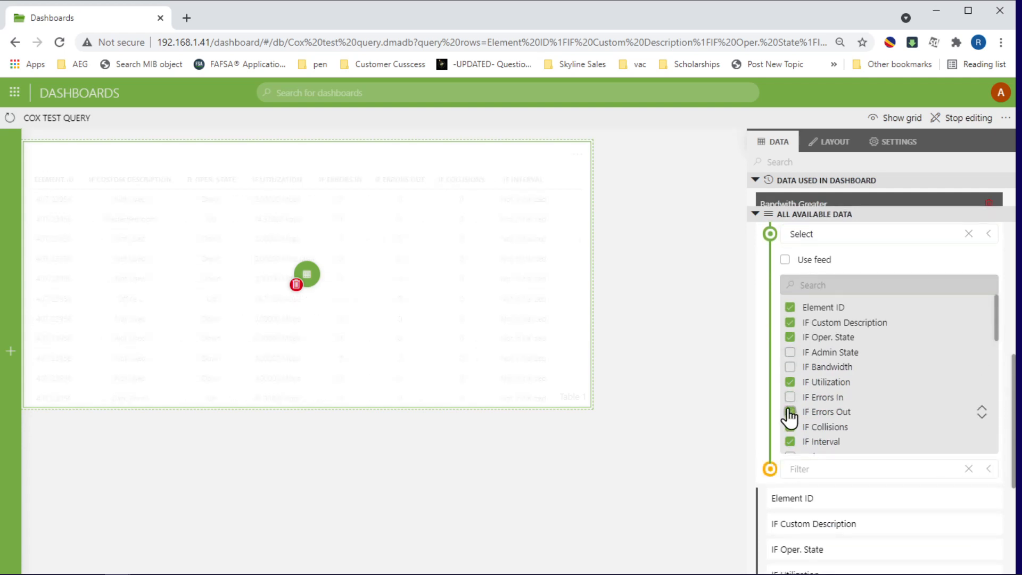
{"action": "left_click", "coordinate": [790, 412]}
{"action": "left_click", "coordinate": [789, 426]}
{"action": "left_click", "coordinate": [790, 441]}
- Include the IF Utilization % column in the query's column selection
{"action": "scroll", "coordinate": [834, 405], "scroll_direction": "down", "scroll_amount": 4}
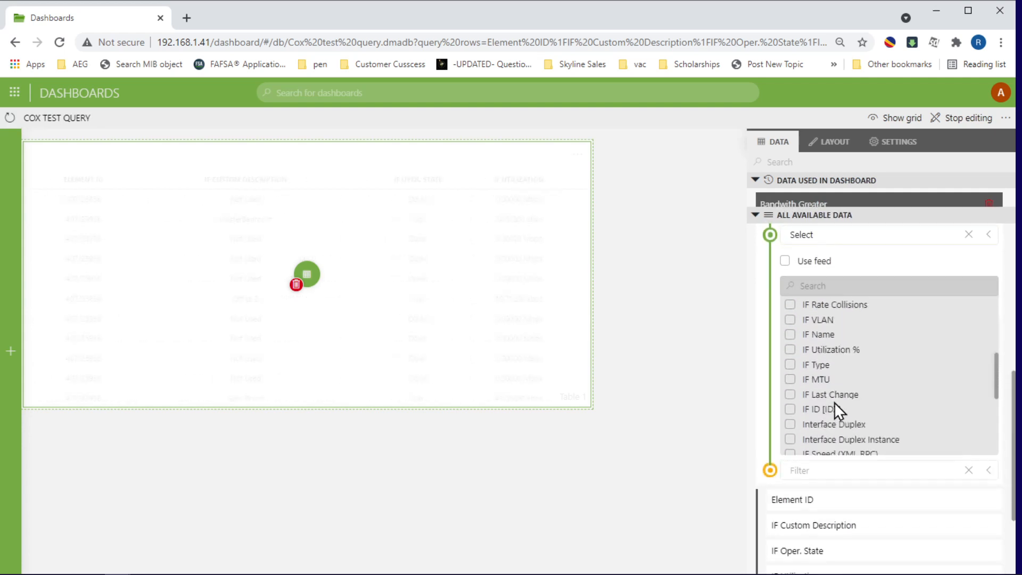
{"action": "scroll", "coordinate": [834, 403], "scroll_direction": "down", "scroll_amount": 3}
{"action": "scroll", "coordinate": [834, 402], "scroll_direction": "up", "scroll_amount": 5}
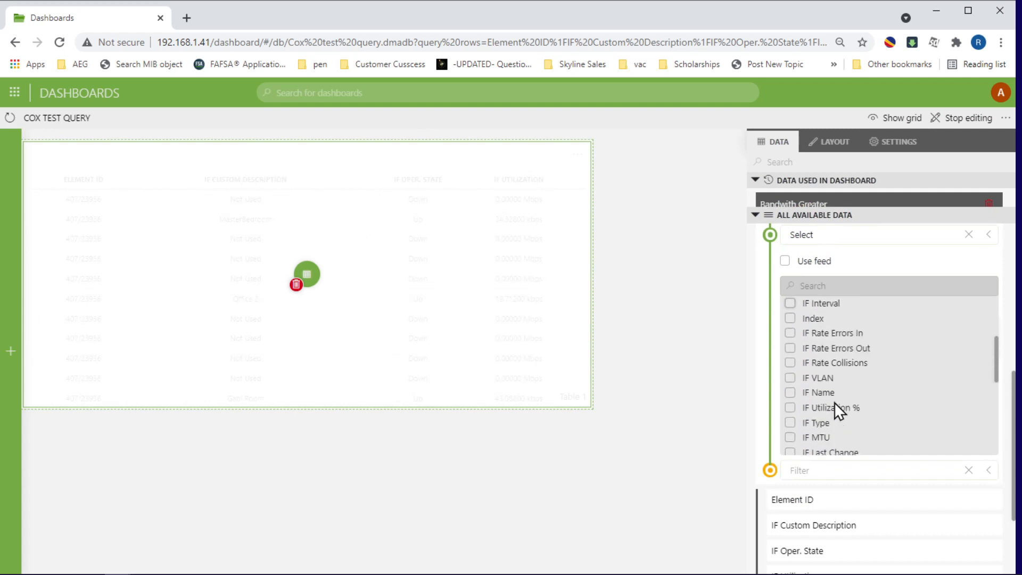
{"action": "left_click", "coordinate": [790, 408]}
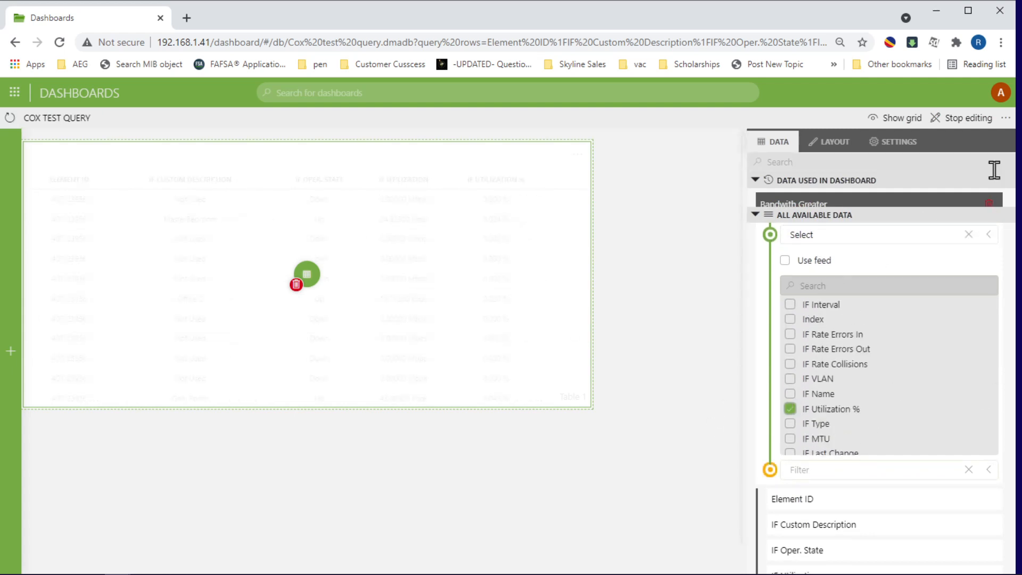
- Finish editing the Bandwith Greater query and leave the dashboard's edit mode
{"action": "scroll", "coordinate": [957, 277], "scroll_direction": "up", "scroll_amount": 5}
{"action": "scroll", "coordinate": [961, 336], "scroll_direction": "up", "scroll_amount": 2}
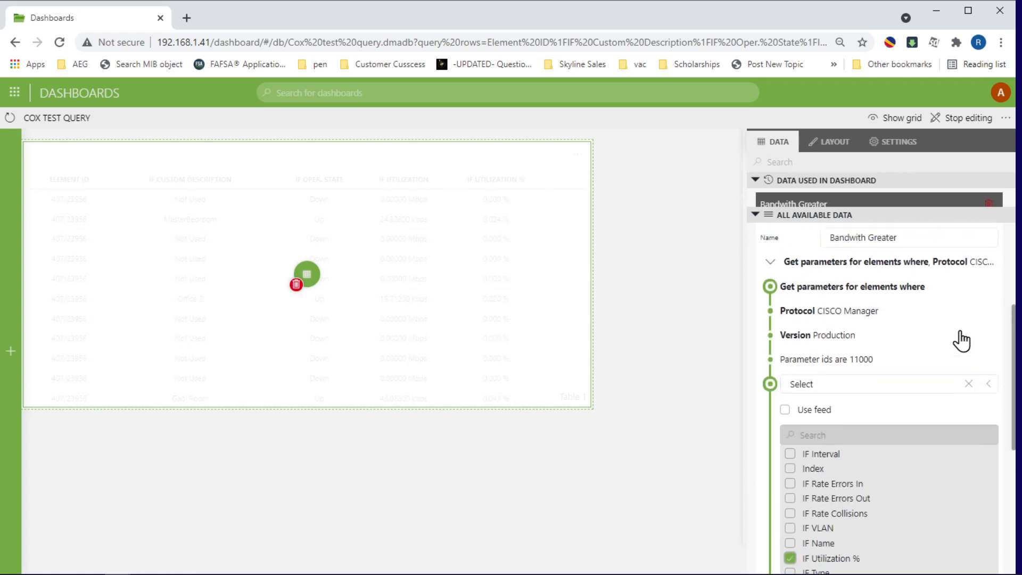
{"action": "left_click", "coordinate": [975, 268]}
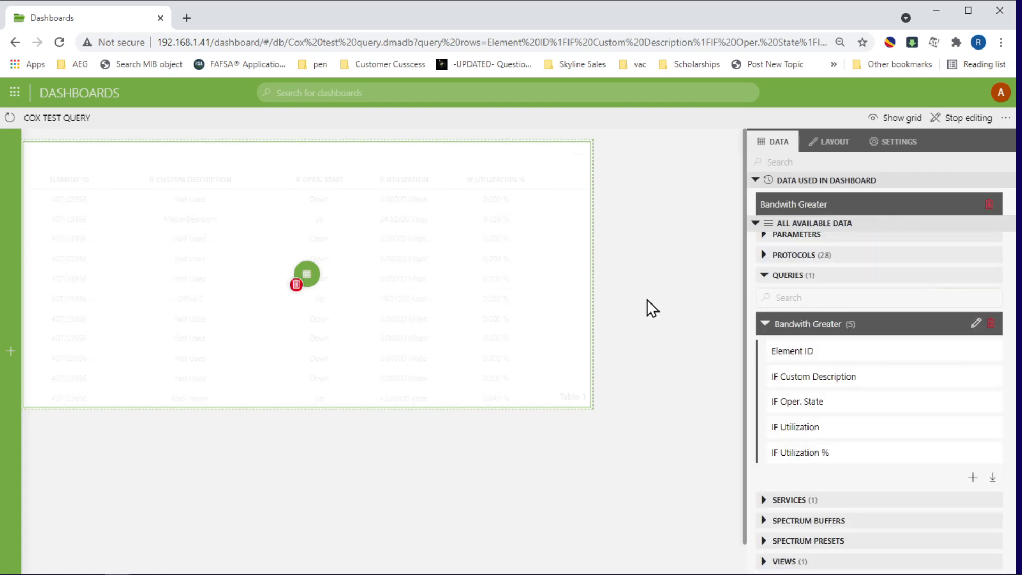
{"action": "left_click", "coordinate": [709, 247]}
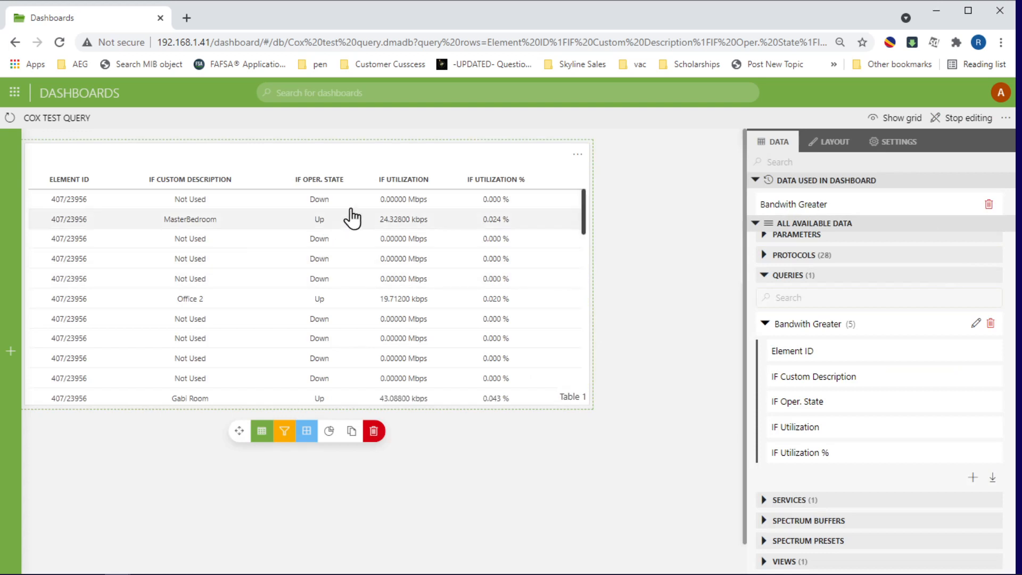
{"action": "scroll", "coordinate": [551, 288], "scroll_direction": "down", "scroll_amount": 1}
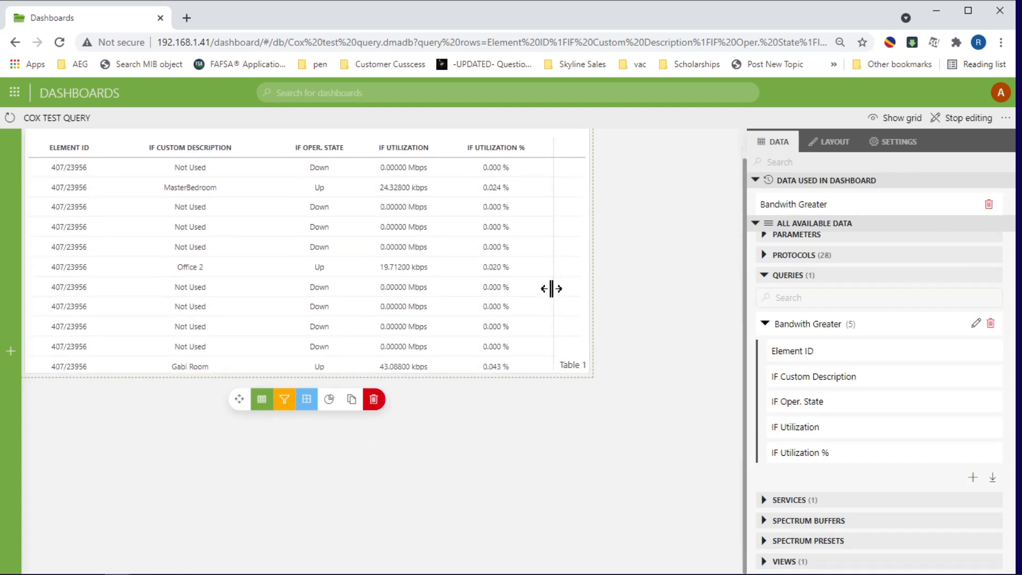
{"action": "left_click", "coordinate": [960, 119]}
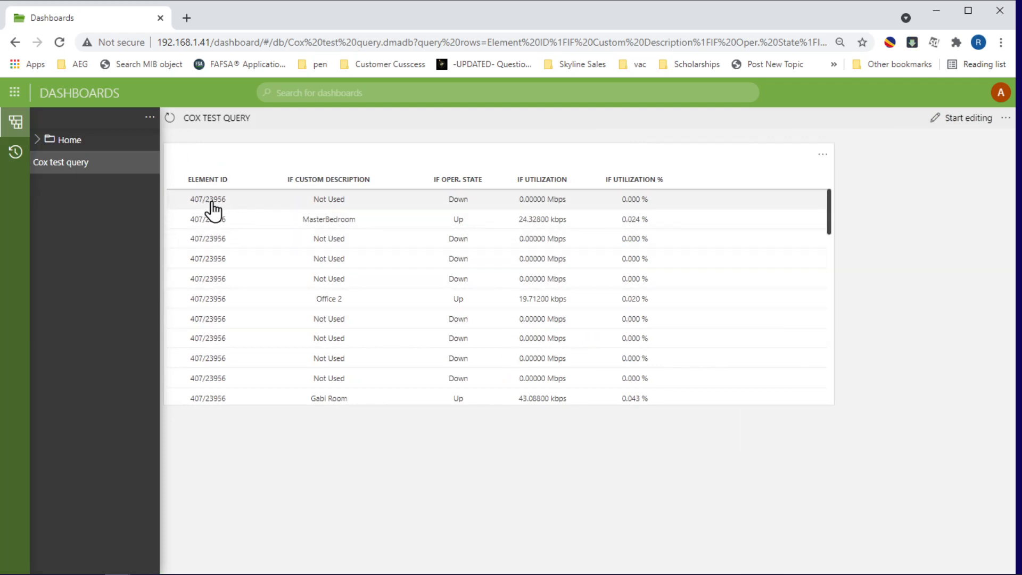
- Examine the interface rows of the different elements in the dashboard table, including their descriptions, states and utilization
{"action": "scroll", "coordinate": [215, 213], "scroll_direction": "down", "scroll_amount": 6}
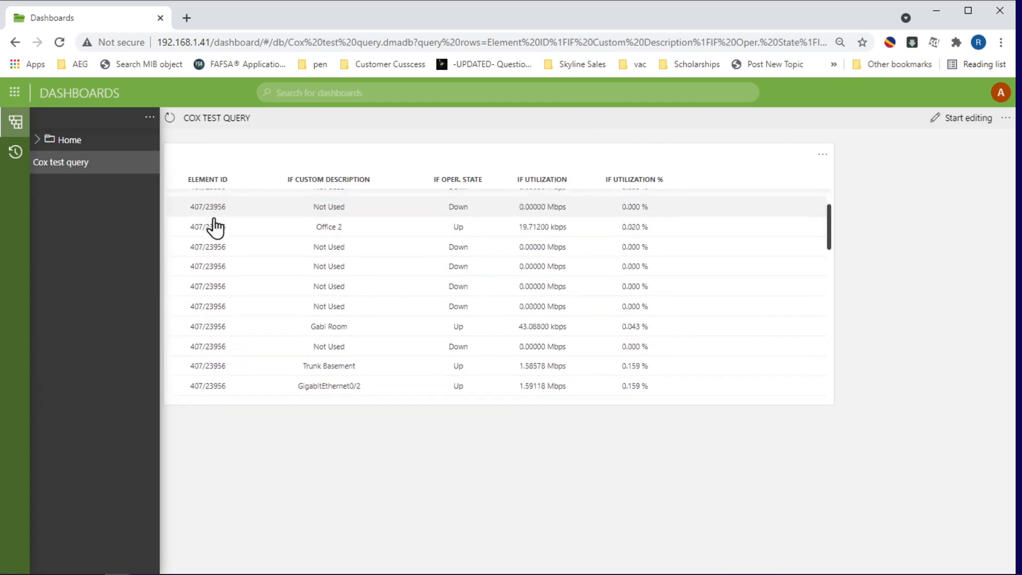
{"action": "scroll", "coordinate": [216, 236], "scroll_direction": "down", "scroll_amount": 5}
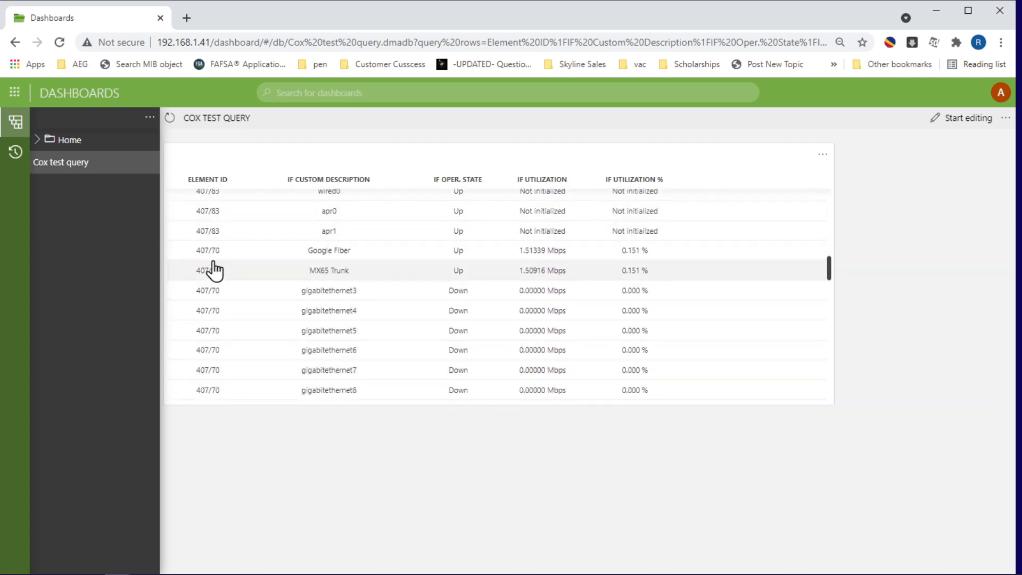
{"action": "scroll", "coordinate": [343, 292], "scroll_direction": "down", "scroll_amount": 8}
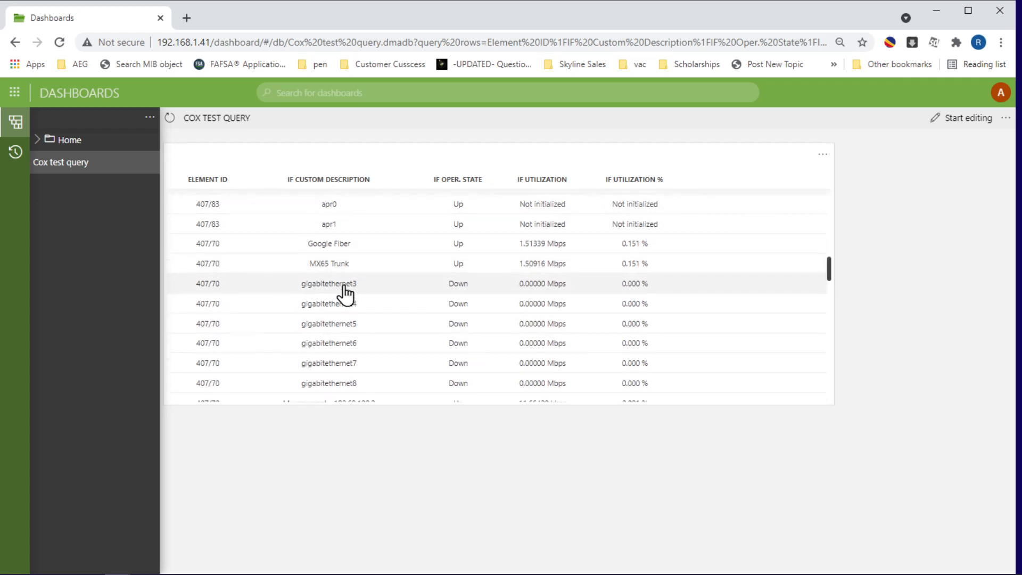
{"action": "scroll", "coordinate": [215, 313], "scroll_direction": "up", "scroll_amount": 5}
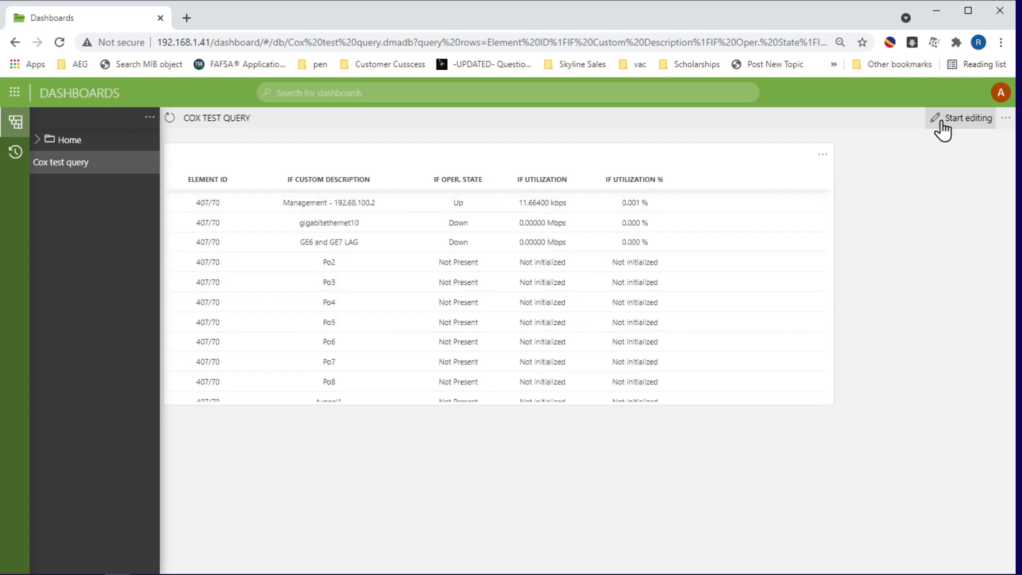
{"action": "scroll", "coordinate": [564, 318], "scroll_direction": "up", "scroll_amount": 4}
{"action": "scroll", "coordinate": [563, 319], "scroll_direction": "up", "scroll_amount": 10}
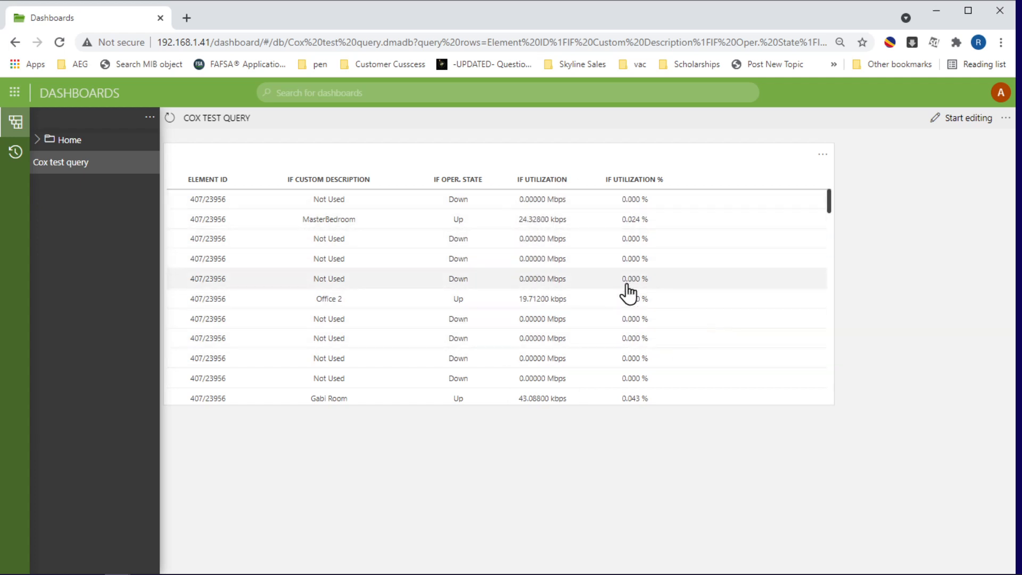
- Reopen the dashboard for editing and create a new query named Table Query
{"action": "left_click", "coordinate": [955, 118]}
{"action": "left_click", "coordinate": [766, 372]}
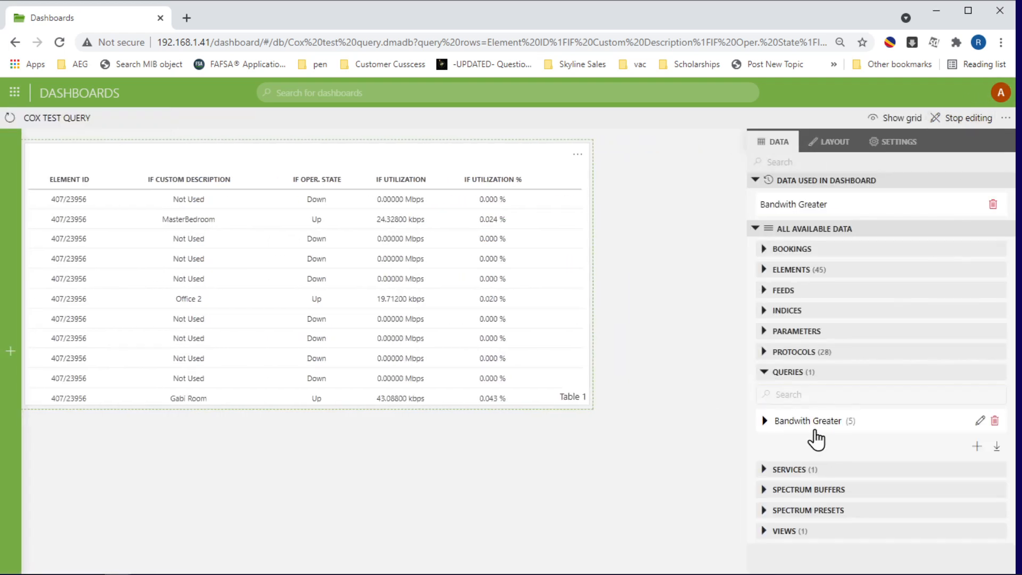
{"action": "left_click", "coordinate": [977, 445]}
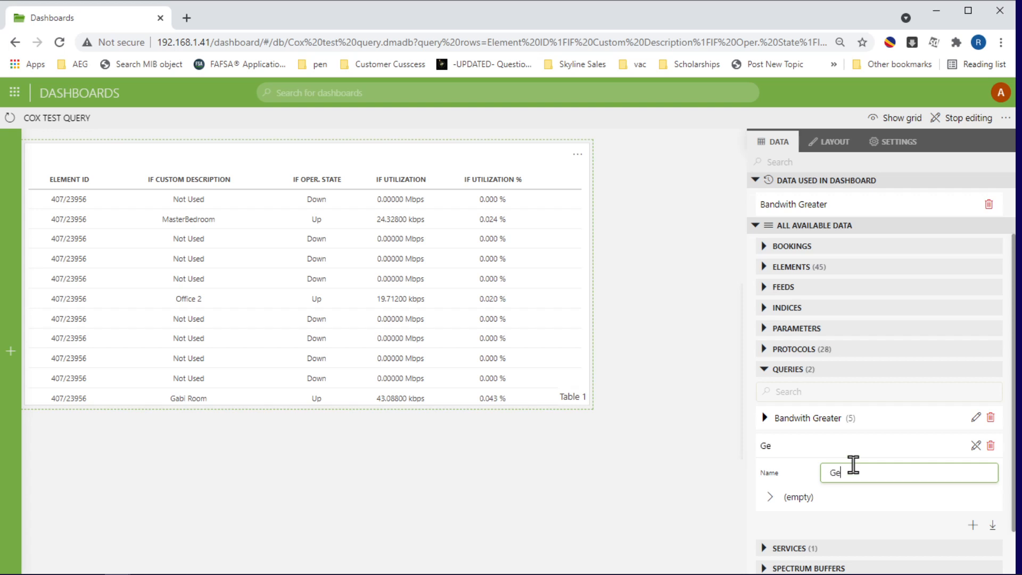
{"action": "key", "text": "BackSpace"}
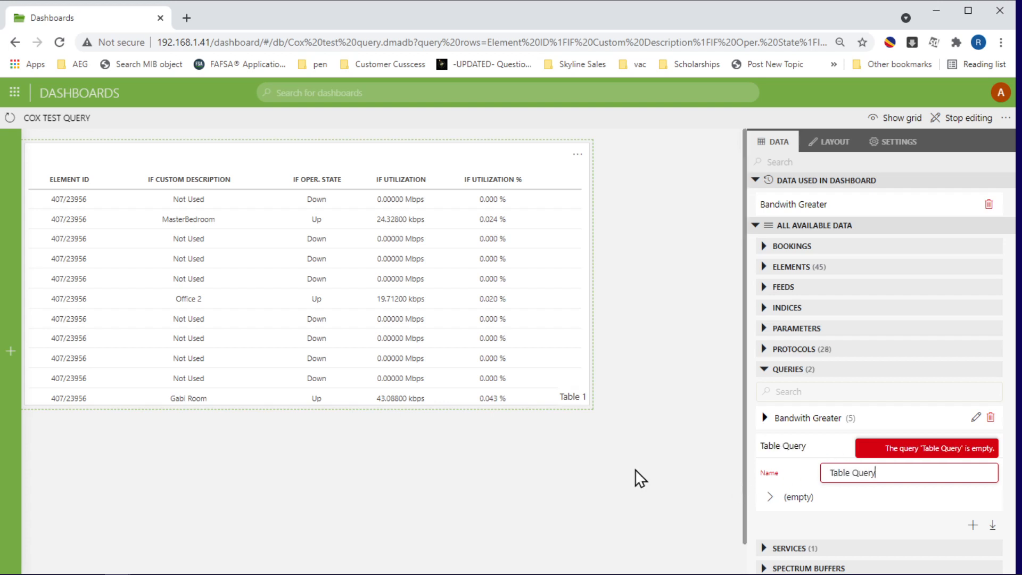
- Set Table Query's data source to "Get parameters for elements where" with the type Protocol
{"action": "left_click", "coordinate": [770, 496]}
{"action": "scroll", "coordinate": [850, 484], "scroll_direction": "down", "scroll_amount": 2}
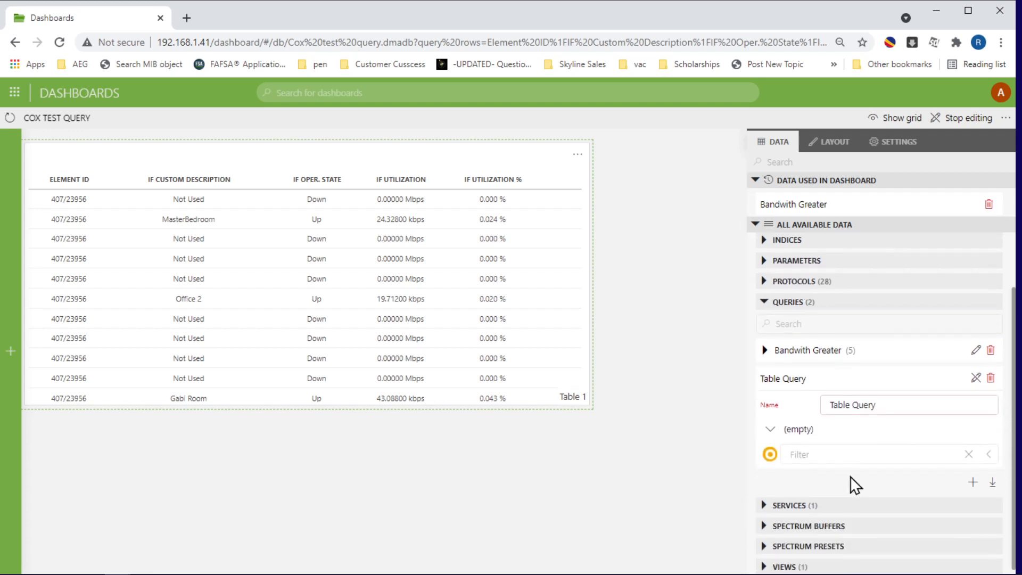
{"action": "left_click", "coordinate": [844, 449]}
{"action": "left_click", "coordinate": [853, 410]}
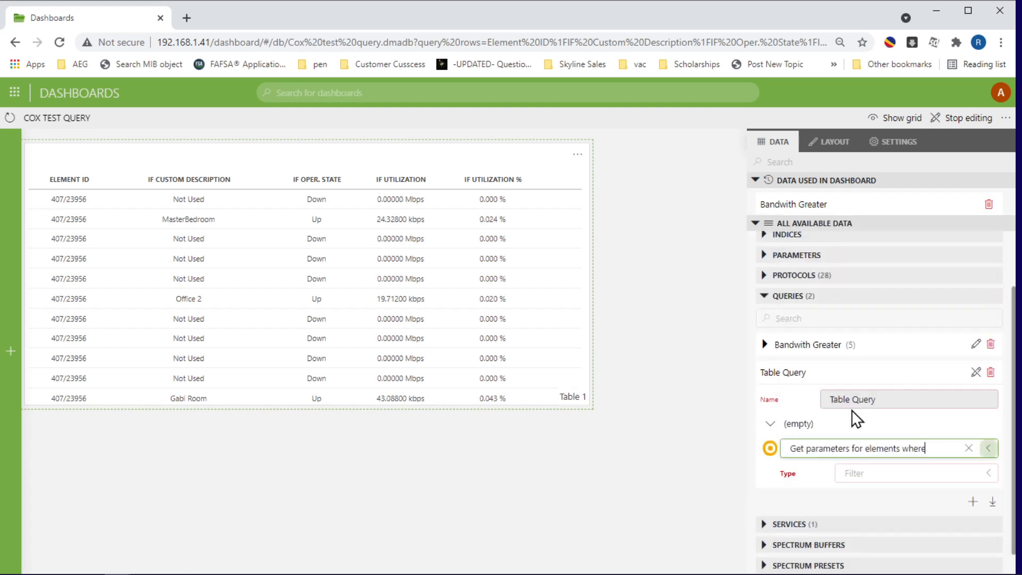
{"action": "left_click", "coordinate": [862, 473]}
{"action": "type", "text": "Protoco"}
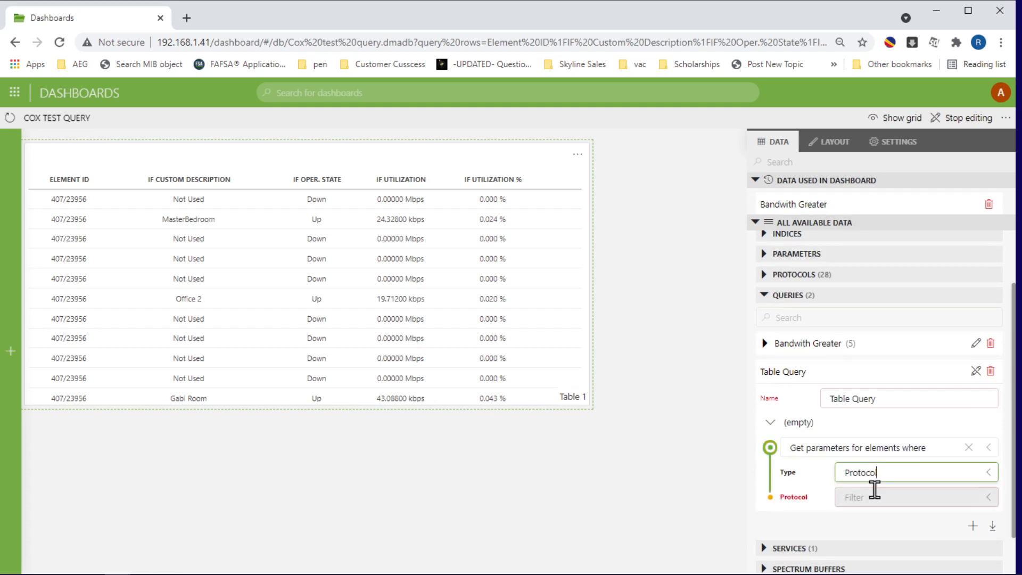
- Set the query's protocol to CISCO Manager and its protocol version to Production (3.1.1.125)
{"action": "scroll", "coordinate": [873, 487], "scroll_direction": "down", "scroll_amount": 2}
{"action": "left_click", "coordinate": [874, 452]}
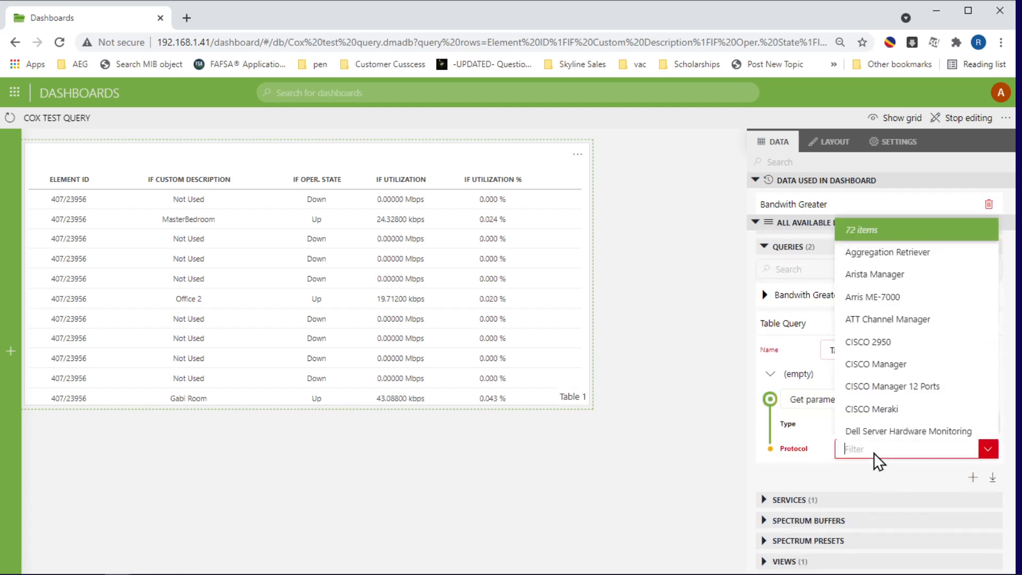
{"action": "left_click", "coordinate": [852, 360]}
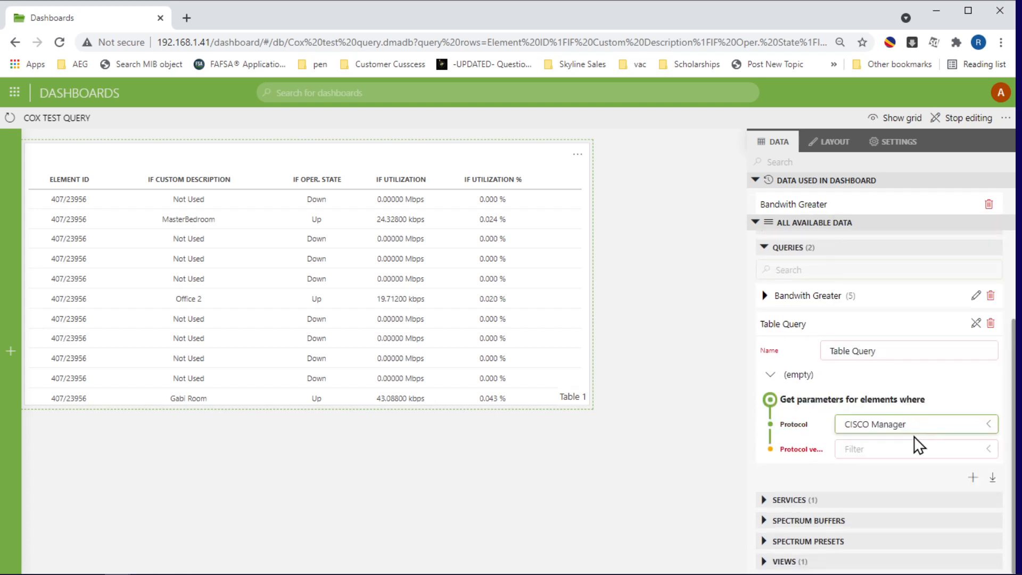
{"action": "left_click", "coordinate": [913, 449]}
{"action": "scroll", "coordinate": [892, 406], "scroll_direction": "down", "scroll_amount": 3}
{"action": "left_click", "coordinate": [875, 429]}
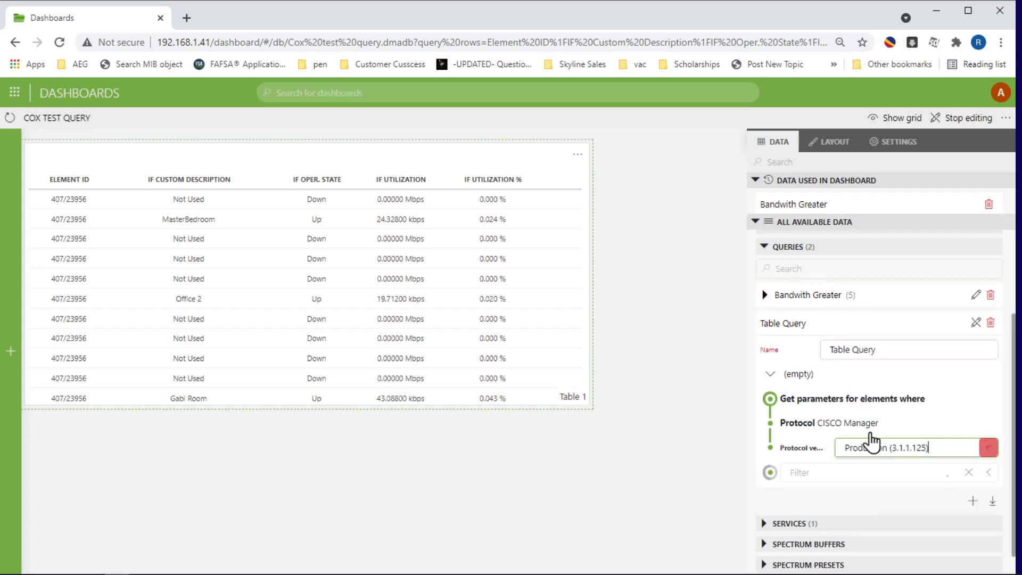
- Find the parameters matching "deta" and include Detailed Interface Info in the query
{"action": "scroll", "coordinate": [885, 420], "scroll_direction": "down", "scroll_amount": 4}
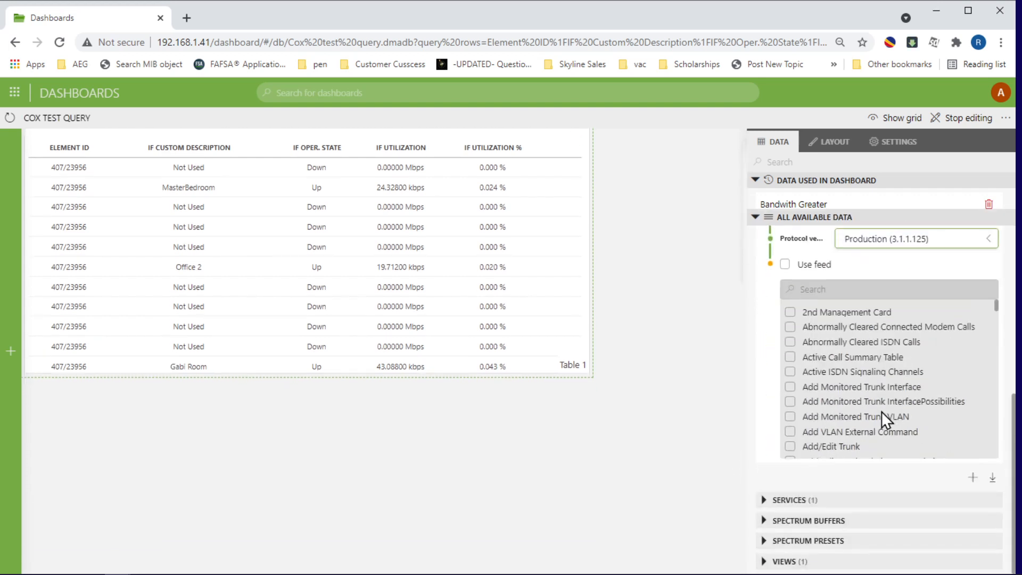
{"action": "left_click", "coordinate": [839, 290]}
{"action": "type", "text": "deta"}
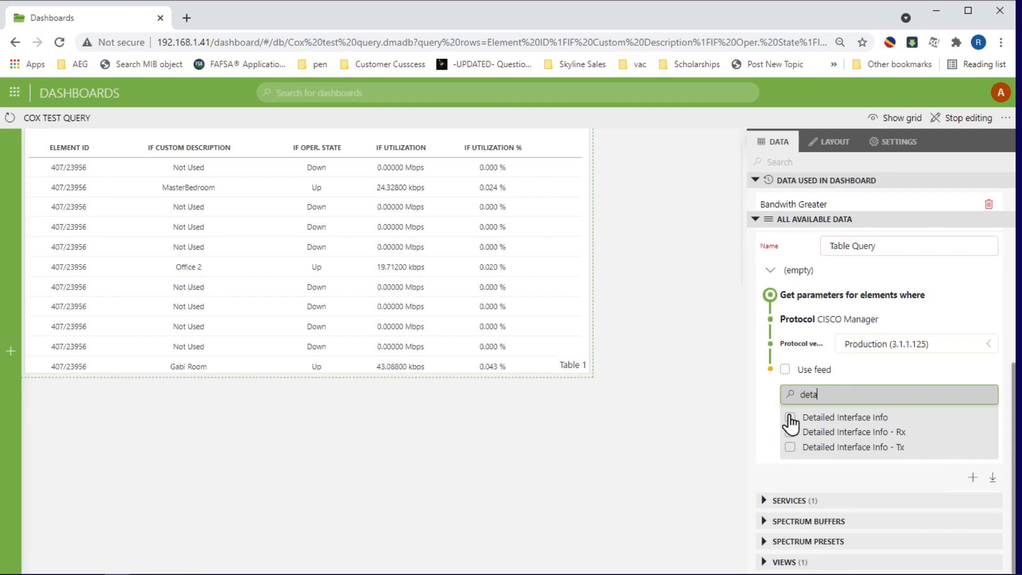
{"action": "left_click", "coordinate": [790, 417]}
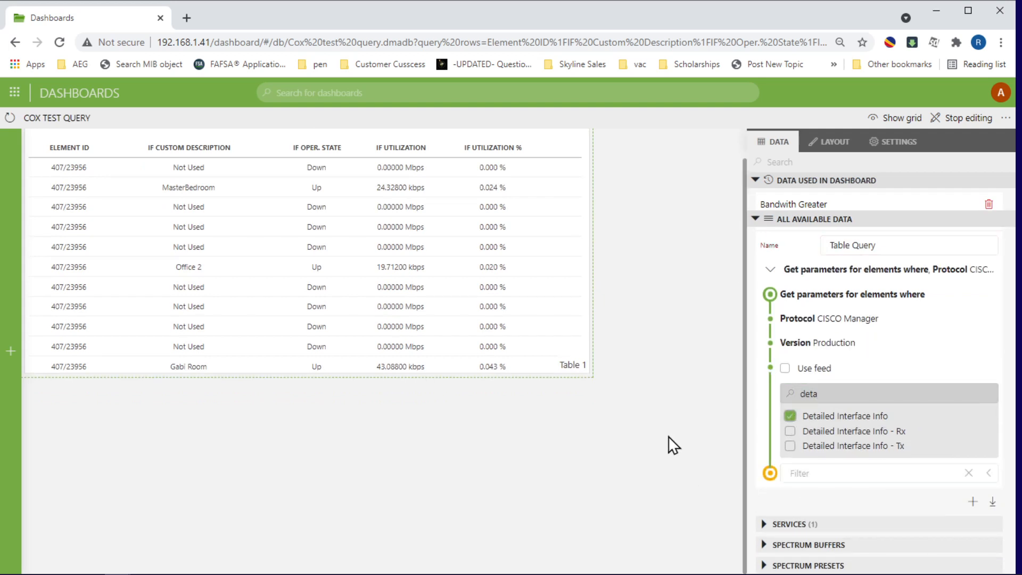
- Add a Filter operation to Table Query that keeps only rows whose IF Oper. State equals 1
{"action": "mouse_move", "coordinate": [155, 149]}
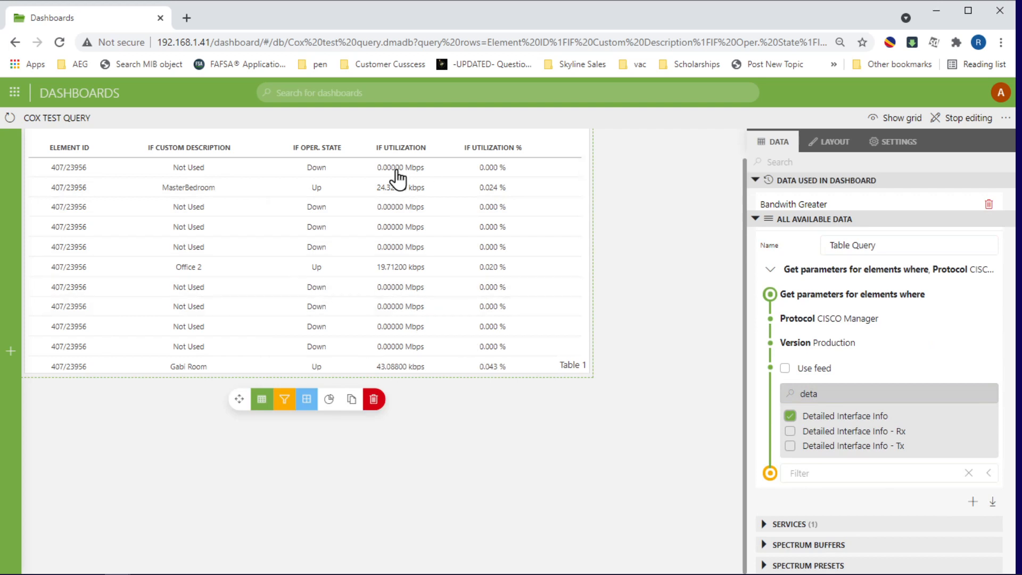
{"action": "left_click", "coordinate": [879, 475]}
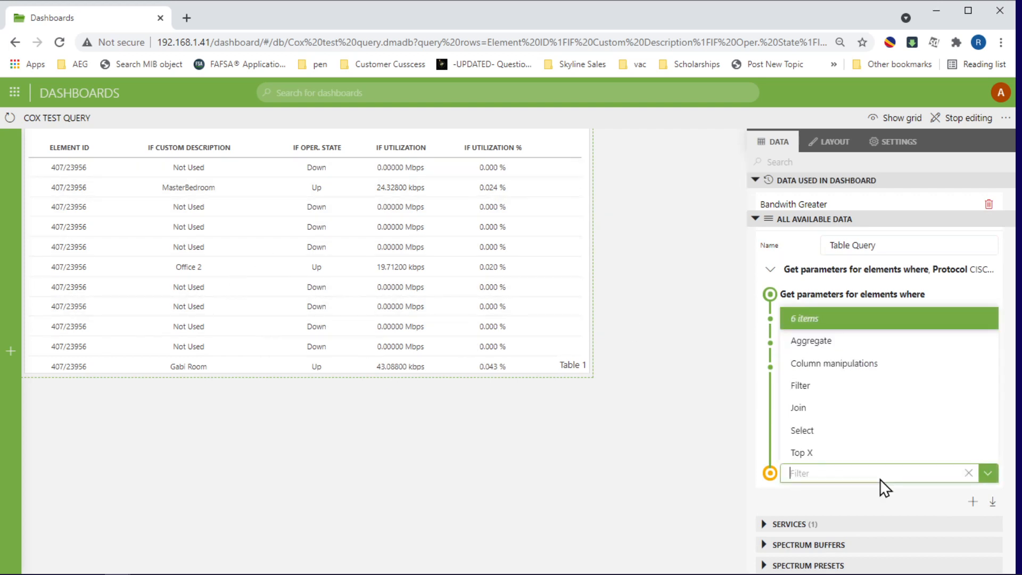
{"action": "left_click", "coordinate": [807, 385]}
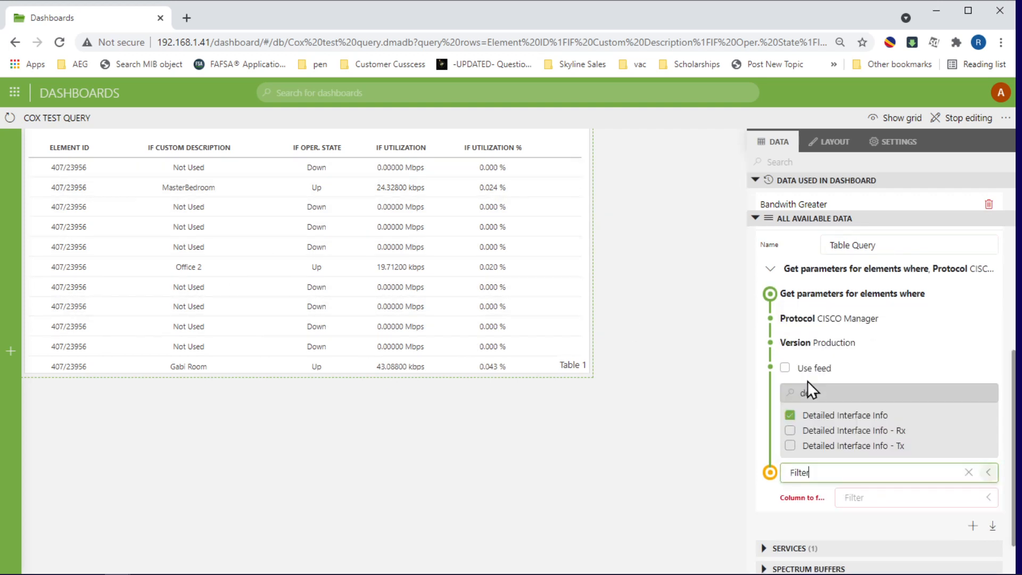
{"action": "left_click", "coordinate": [866, 500]}
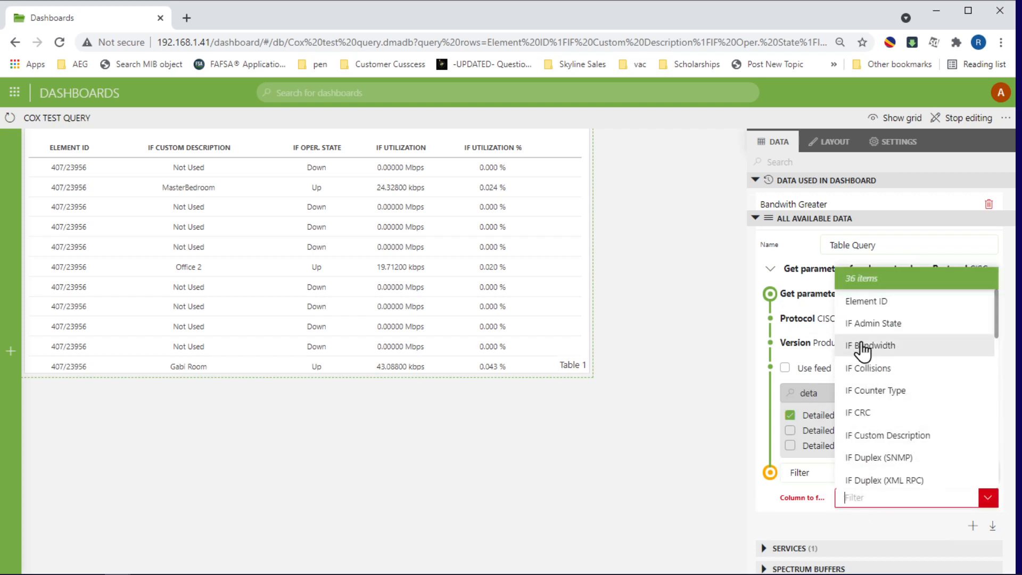
{"action": "scroll", "coordinate": [869, 375], "scroll_direction": "down", "scroll_amount": 5}
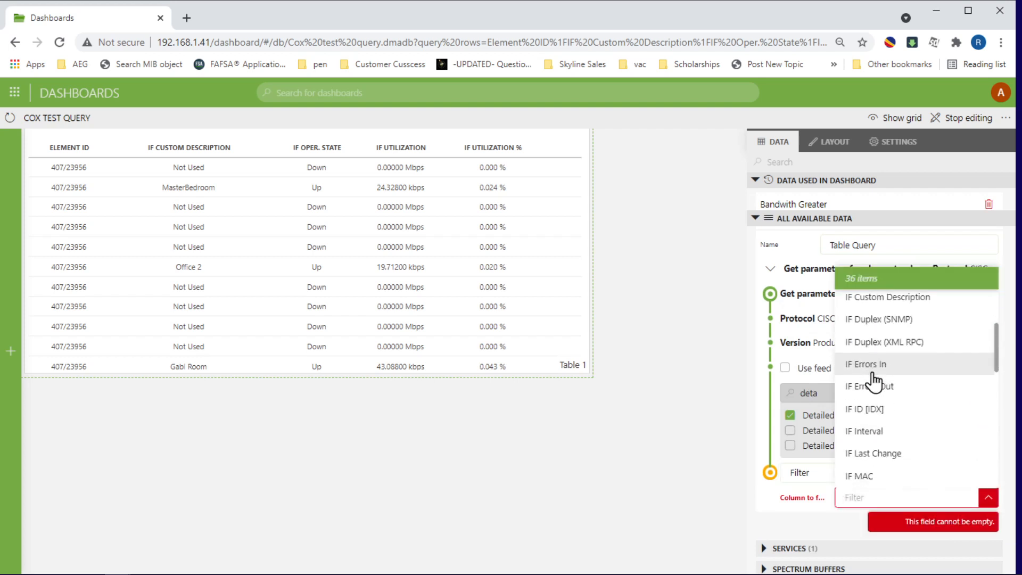
{"action": "scroll", "coordinate": [874, 384], "scroll_direction": "down", "scroll_amount": 3}
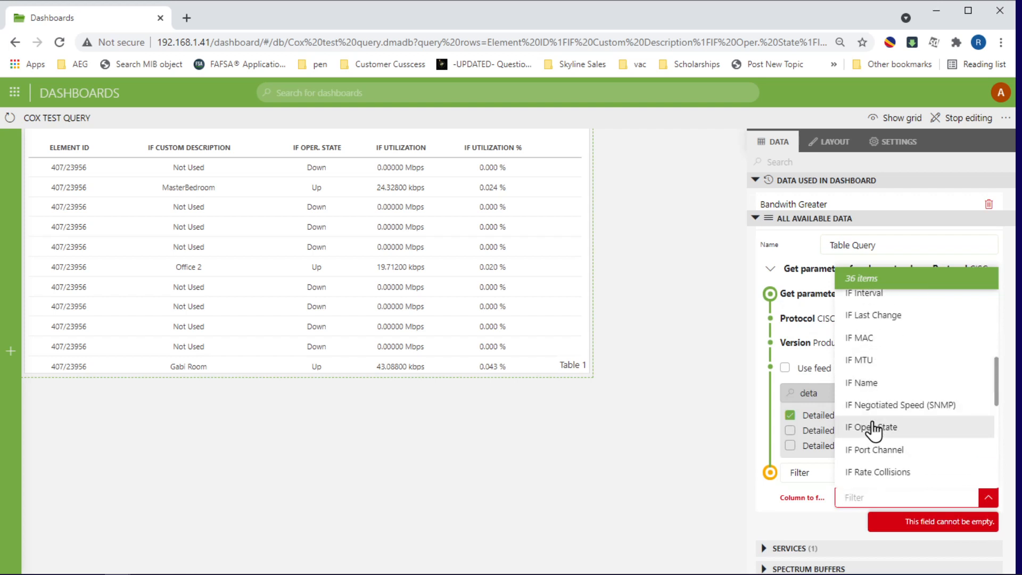
{"action": "left_click", "coordinate": [870, 428]}
{"action": "left_click", "coordinate": [879, 440]}
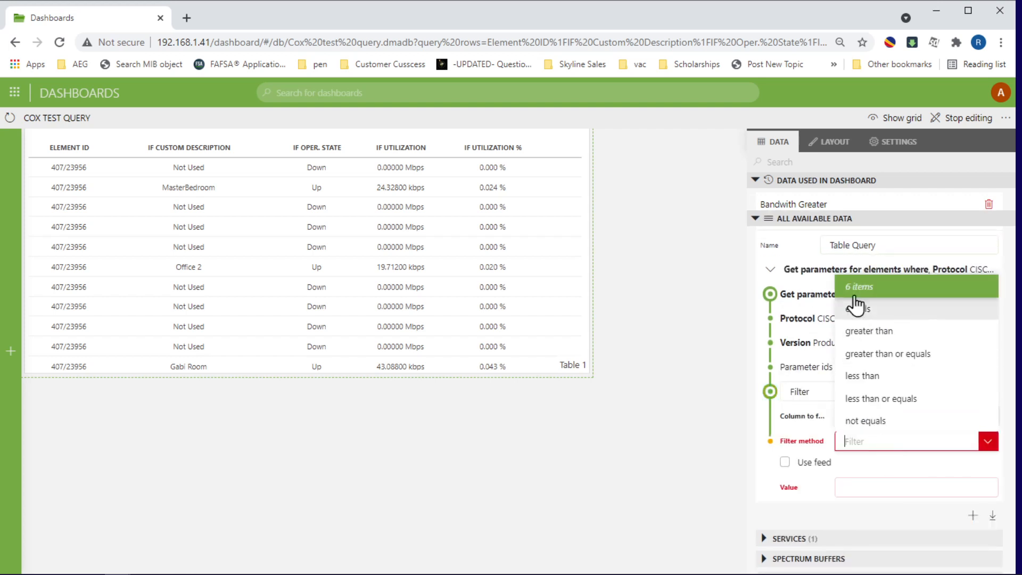
{"action": "left_click", "coordinate": [858, 309]}
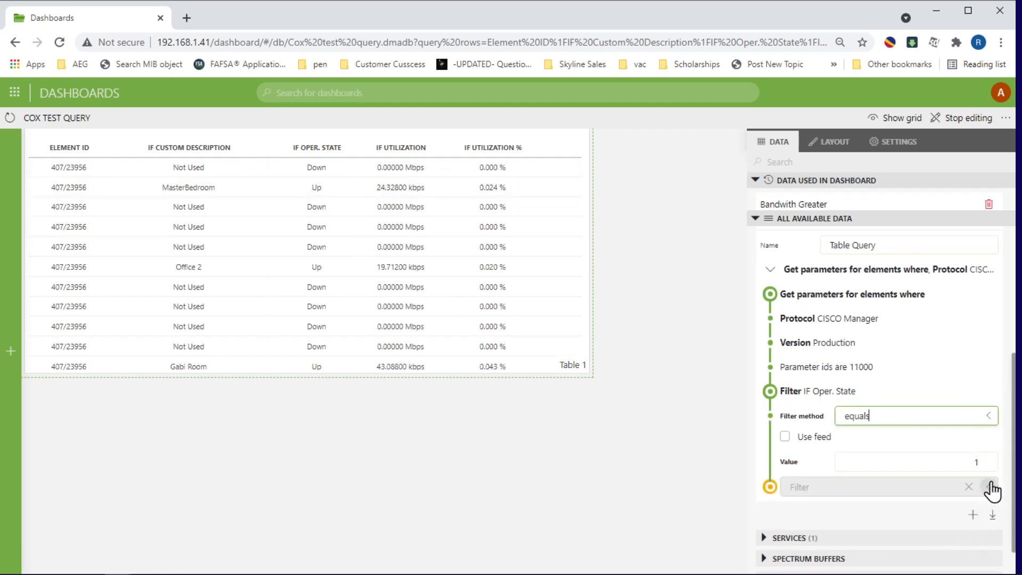
{"action": "left_click", "coordinate": [681, 471]}
- Place Table Query on the dashboard below the existing table, enlarge the component, and visualize it as a table
{"action": "scroll", "coordinate": [794, 394], "scroll_direction": "up", "scroll_amount": 3}
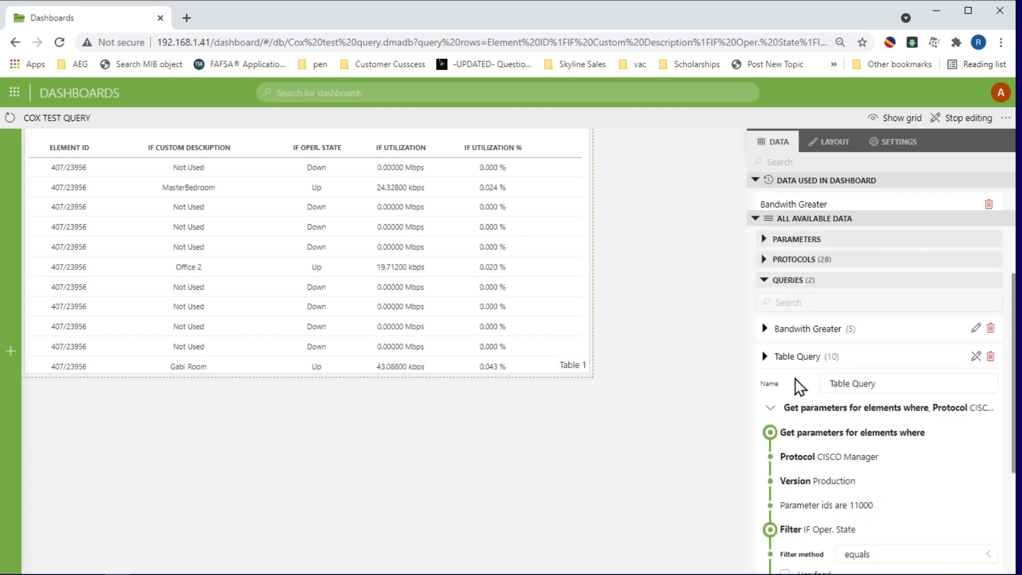
{"action": "left_click_drag", "start_coordinate": [803, 366], "coordinate": [178, 426]}
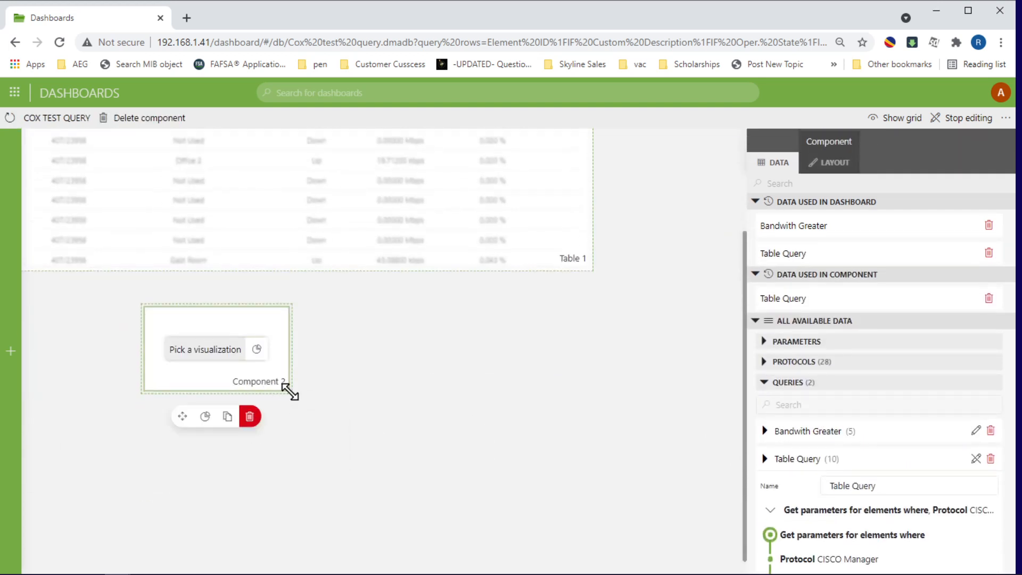
{"action": "left_click_drag", "start_coordinate": [290, 391], "coordinate": [561, 470]}
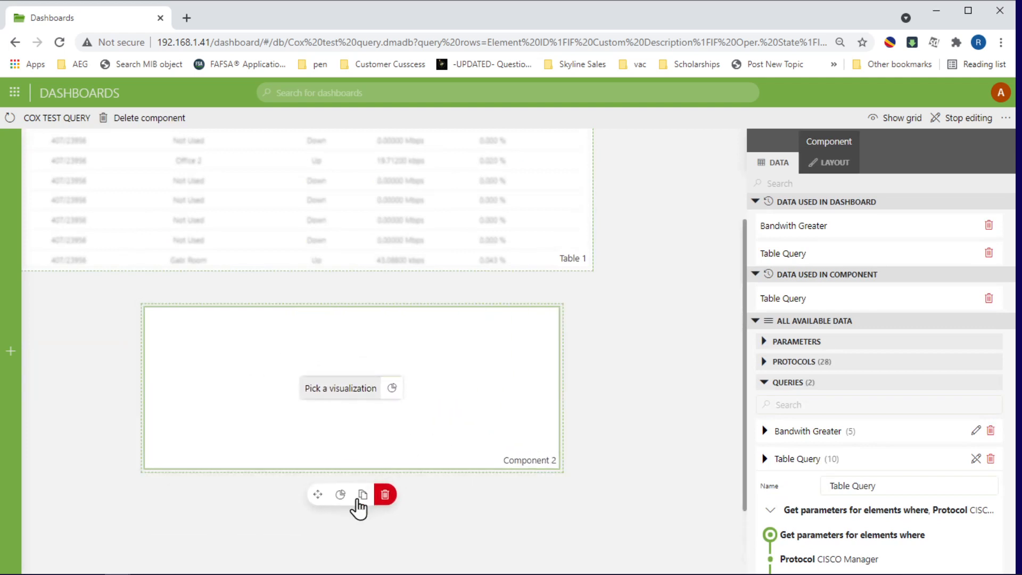
{"action": "left_click", "coordinate": [338, 495]}
{"action": "left_click", "coordinate": [293, 529]}
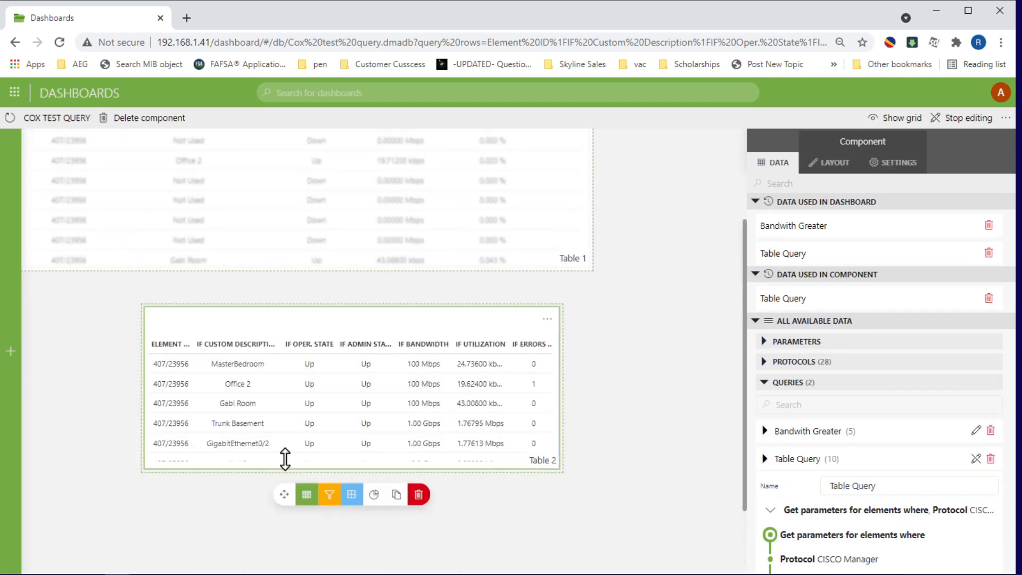
- Move the new table directly beneath the first one and widen it to match the first table's width
{"action": "left_click_drag", "start_coordinate": [202, 327], "coordinate": [84, 303]}
{"action": "left_click_drag", "start_coordinate": [440, 444], "coordinate": [590, 470]}
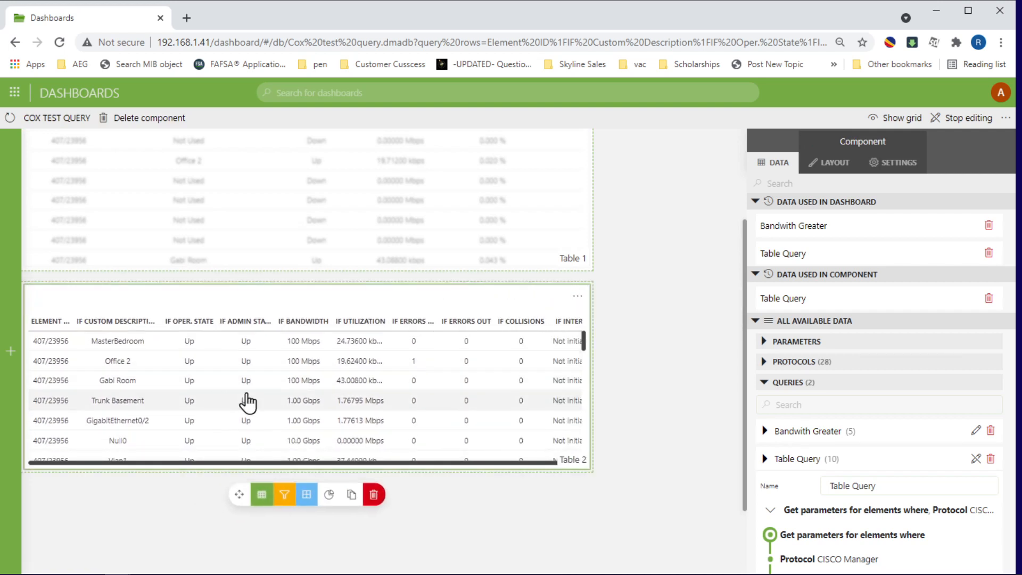
{"action": "left_click", "coordinate": [692, 431]}
- Review Table Query's filter settings and compare the operational state and utilization columns across both tables
{"action": "scroll", "coordinate": [953, 490], "scroll_direction": "down", "scroll_amount": 4}
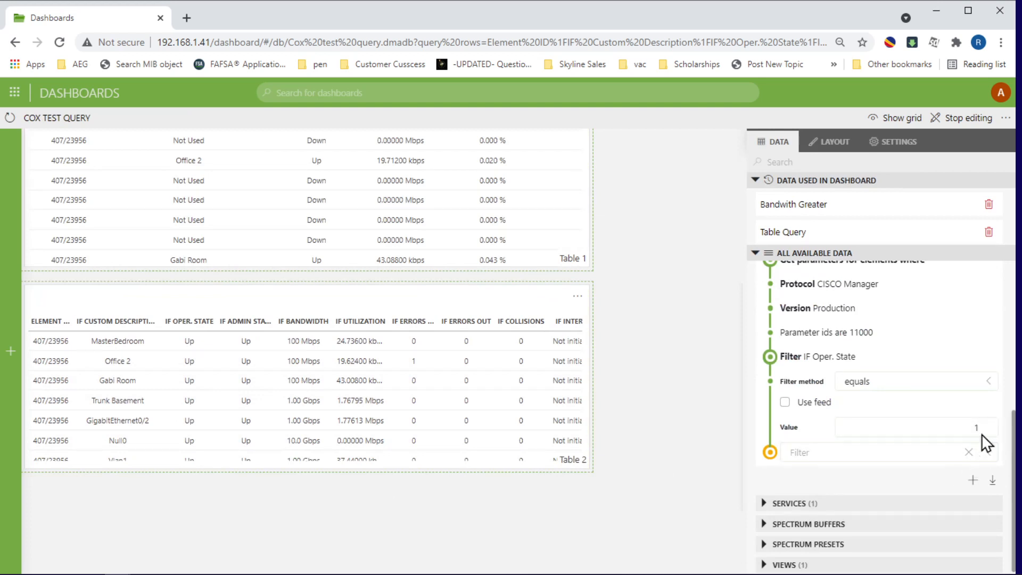
{"action": "left_click", "coordinate": [987, 423]}
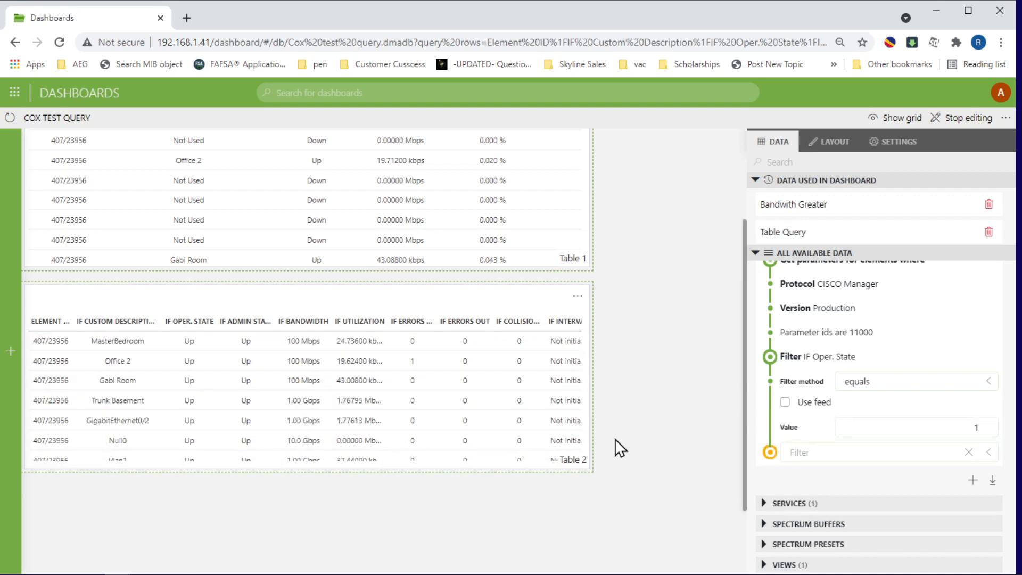
{"action": "scroll", "coordinate": [684, 415], "scroll_direction": "down", "scroll_amount": 2}
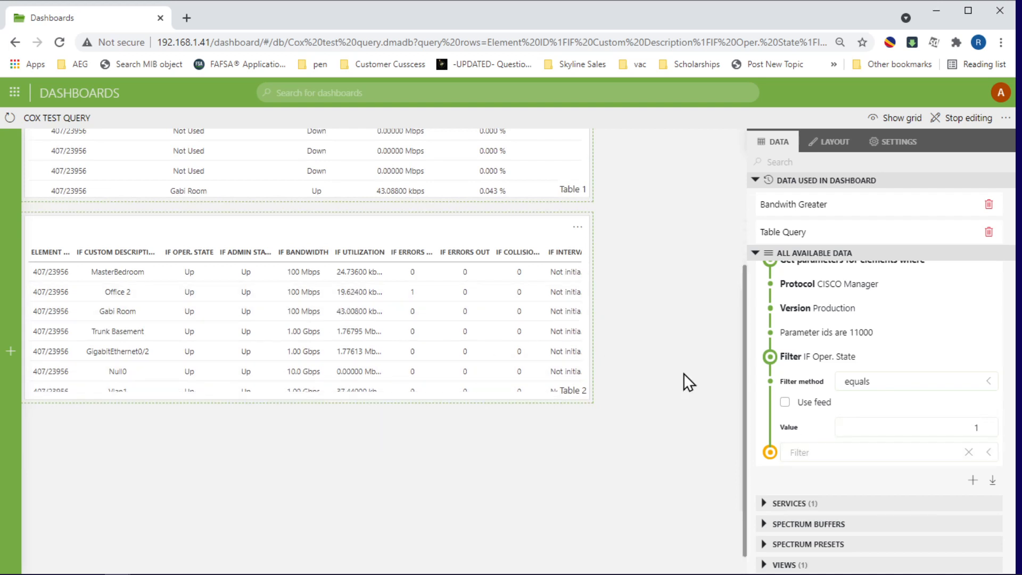
{"action": "scroll", "coordinate": [684, 374], "scroll_direction": "down", "scroll_amount": 2}
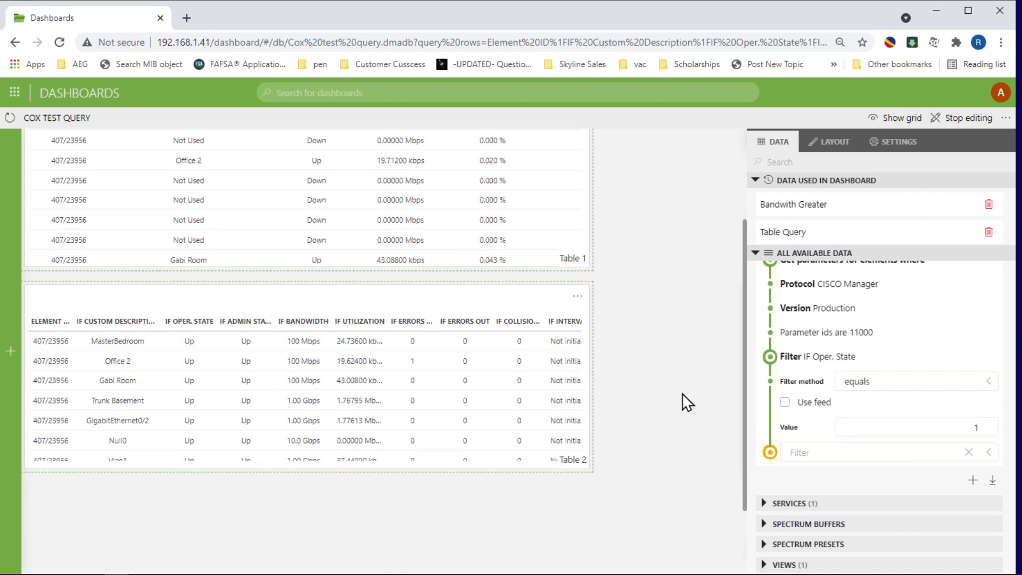
{"action": "scroll", "coordinate": [873, 424], "scroll_direction": "up", "scroll_amount": 2}
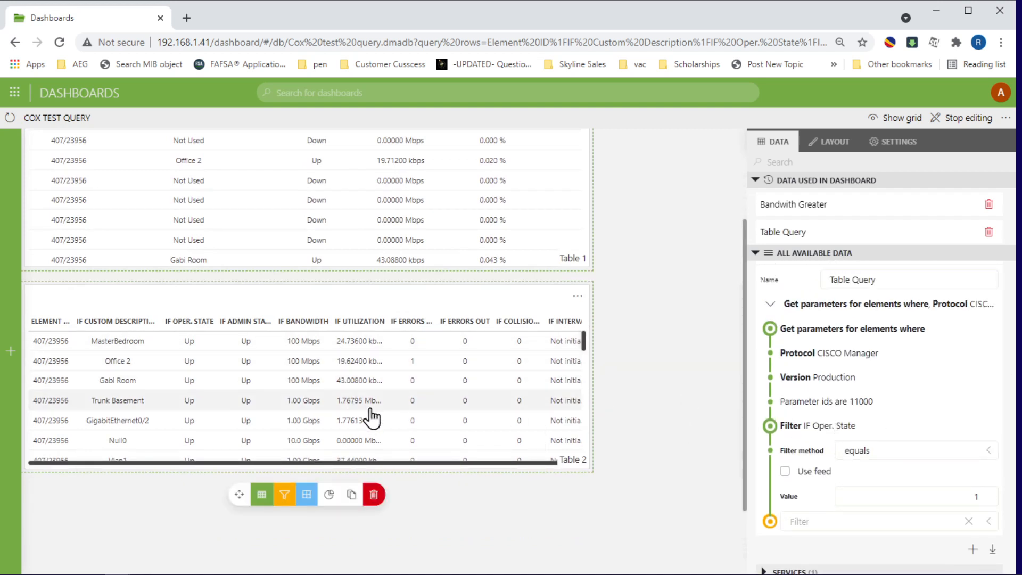
{"action": "scroll", "coordinate": [440, 251], "scroll_direction": "up", "scroll_amount": 4}
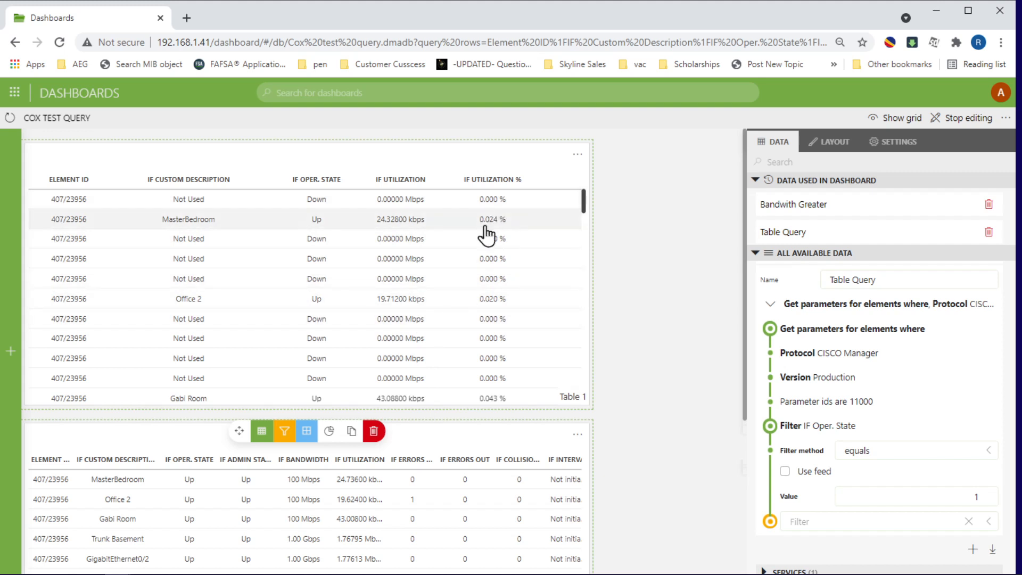
{"action": "scroll", "coordinate": [487, 215], "scroll_direction": "down", "scroll_amount": 1}
{"action": "scroll", "coordinate": [505, 362], "scroll_direction": "down", "scroll_amount": 1}
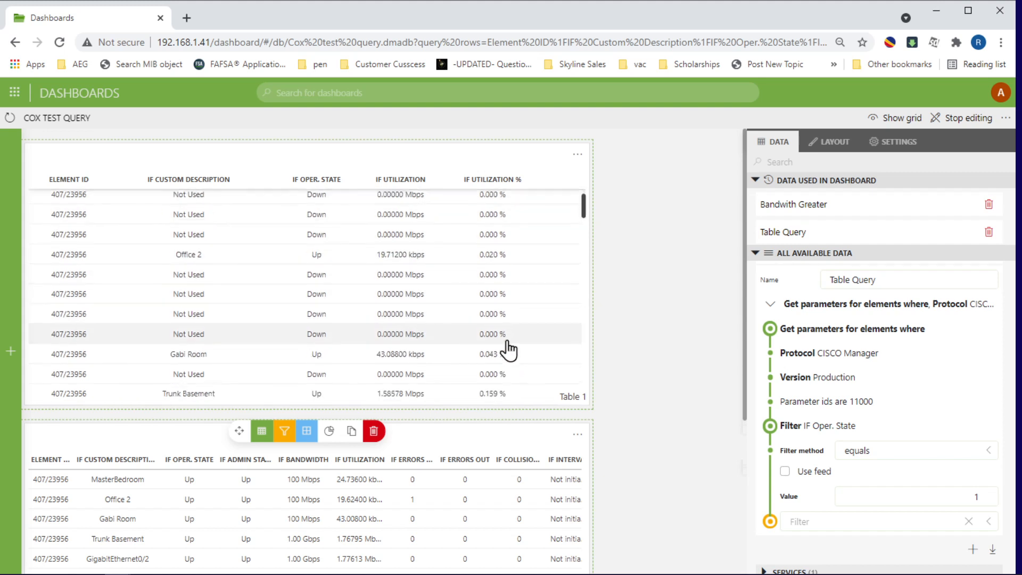
{"action": "scroll", "coordinate": [505, 349], "scroll_direction": "down", "scroll_amount": 4}
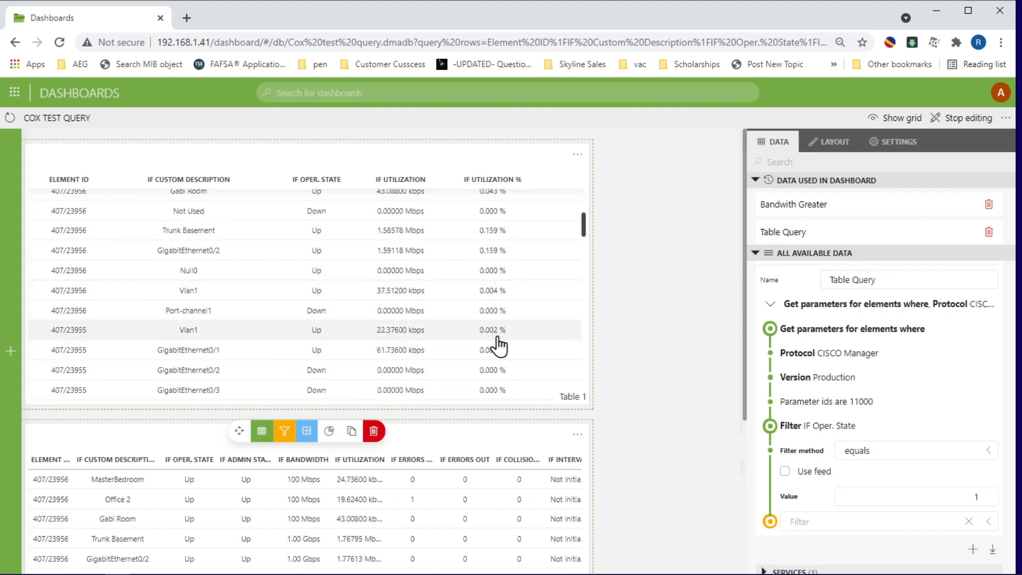
{"action": "scroll", "coordinate": [500, 348], "scroll_direction": "down", "scroll_amount": 4}
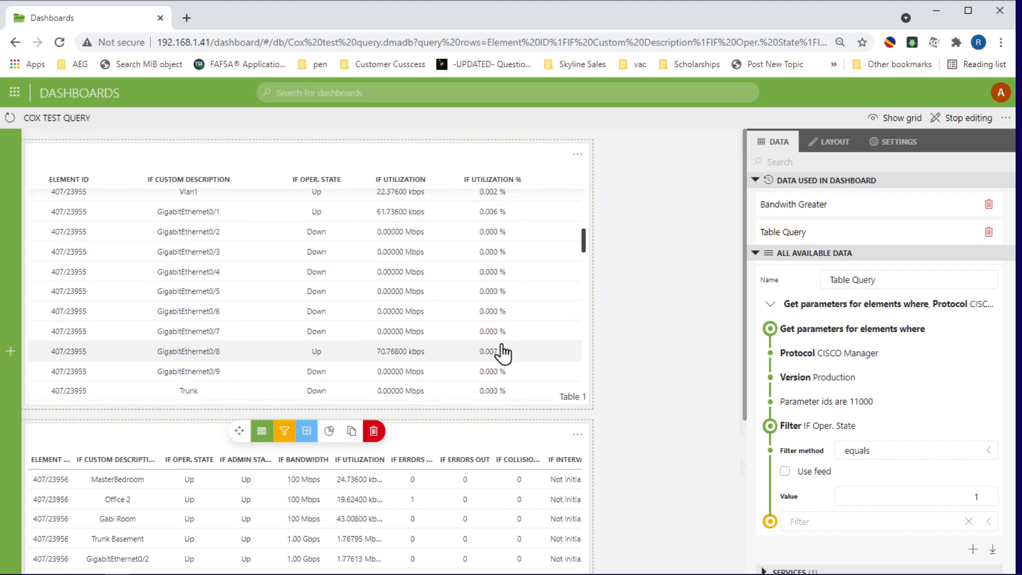
{"action": "scroll", "coordinate": [502, 353], "scroll_direction": "down", "scroll_amount": 2}
{"action": "scroll", "coordinate": [510, 377], "scroll_direction": "down", "scroll_amount": 5}
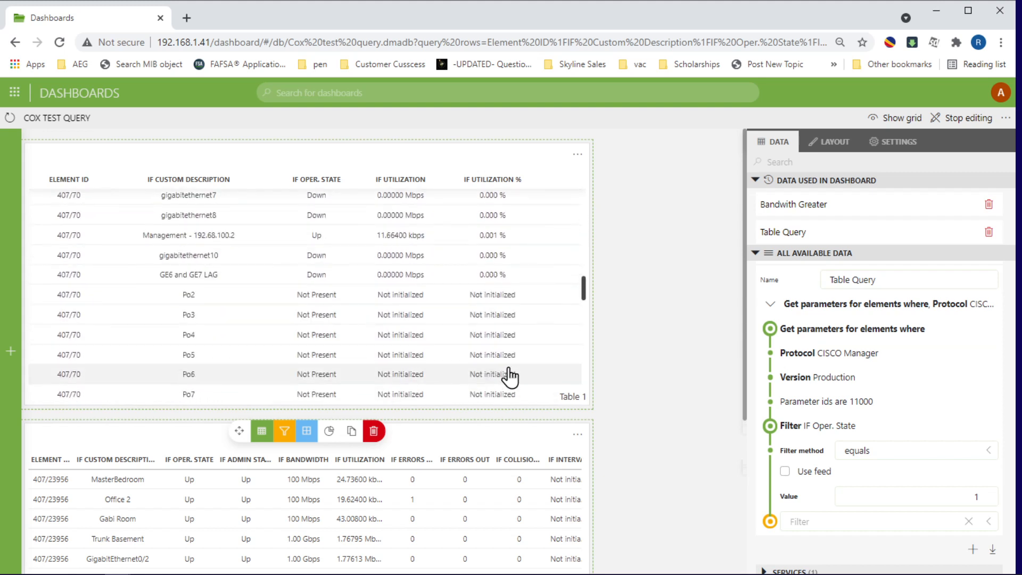
{"action": "scroll", "coordinate": [510, 376], "scroll_direction": "up", "scroll_amount": 10}
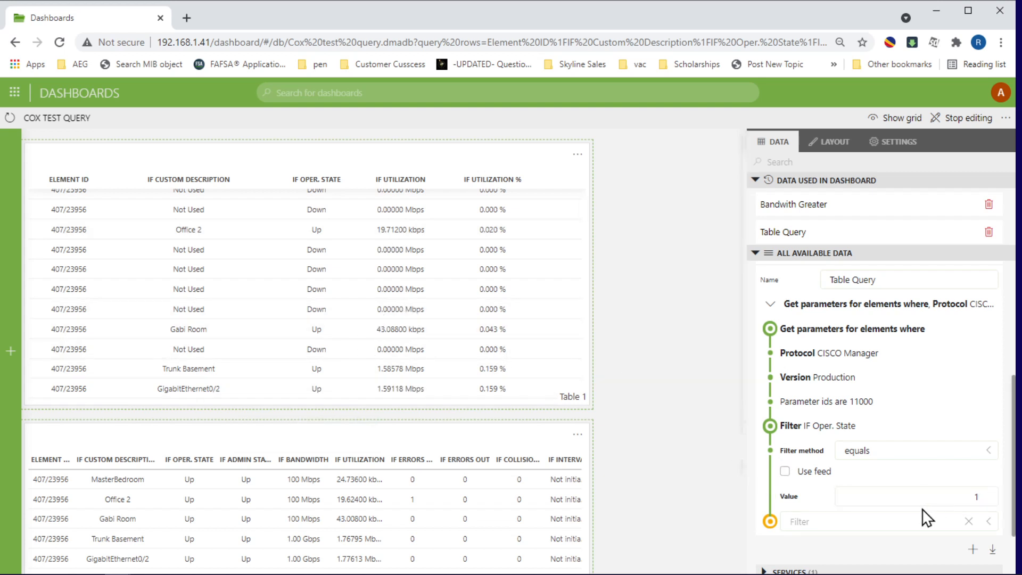
- Add a second Filter operation to Table Query on the IF Utilization column
{"action": "scroll", "coordinate": [878, 493], "scroll_direction": "down", "scroll_amount": 2}
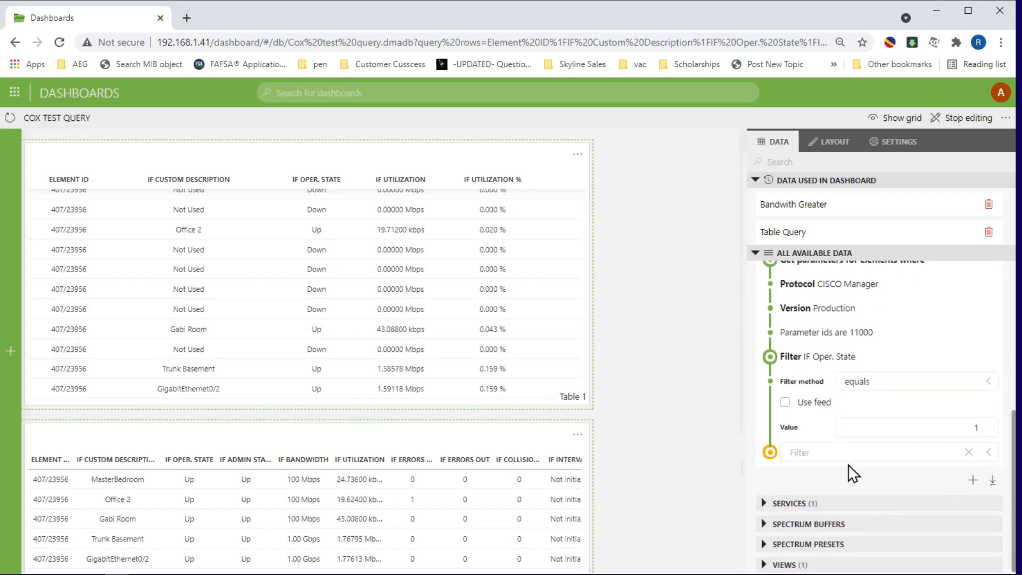
{"action": "left_click", "coordinate": [845, 453]}
{"action": "left_click", "coordinate": [804, 365]}
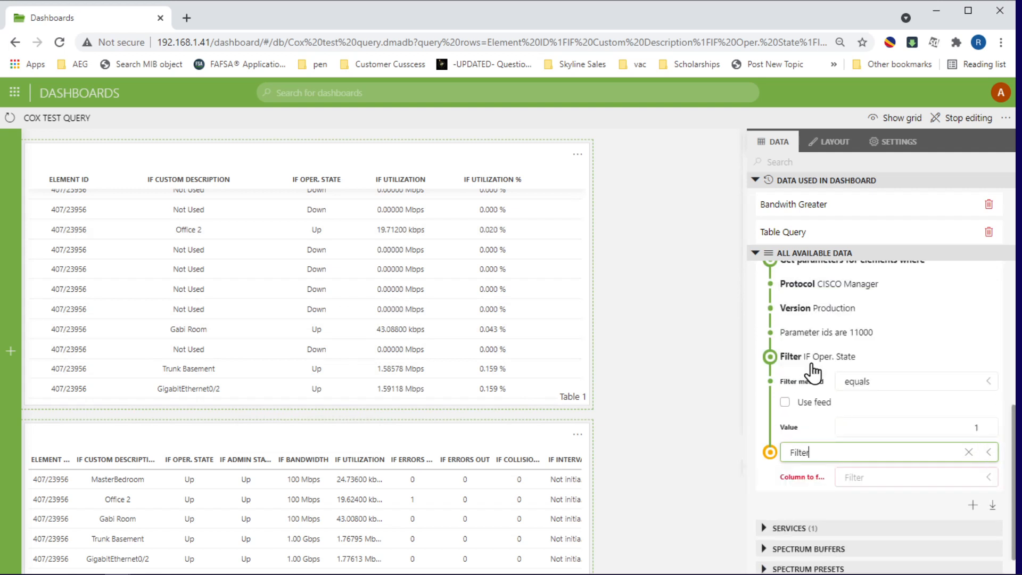
{"action": "left_click", "coordinate": [884, 477]}
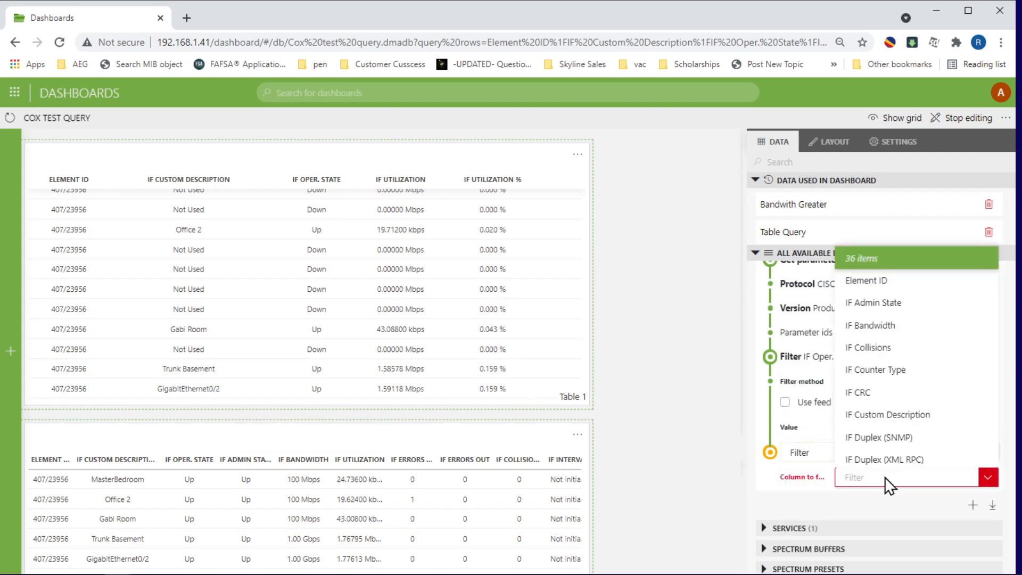
{"action": "scroll", "coordinate": [886, 437], "scroll_direction": "down", "scroll_amount": 2}
{"action": "scroll", "coordinate": [886, 436], "scroll_direction": "down", "scroll_amount": 3}
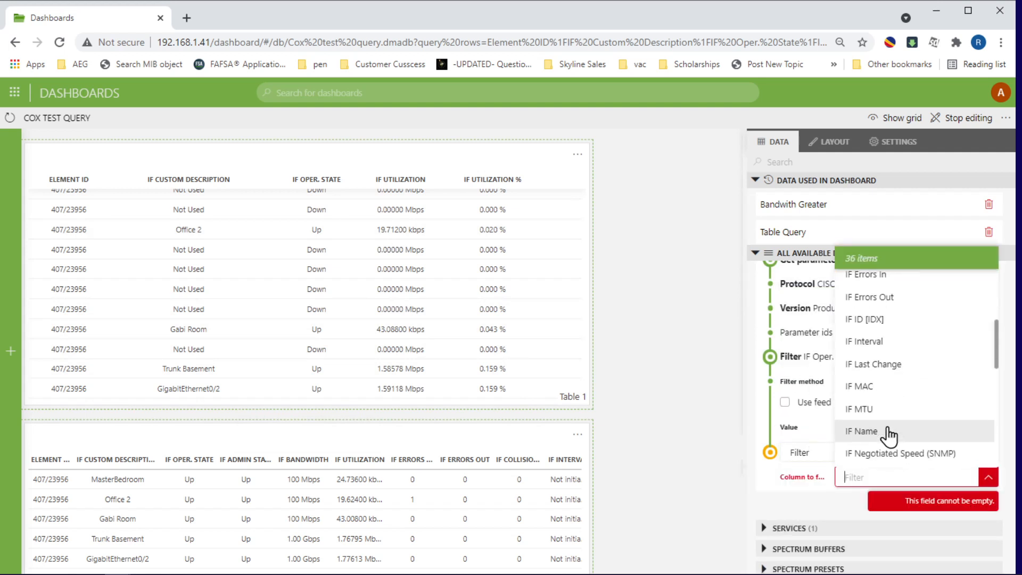
{"action": "scroll", "coordinate": [888, 434], "scroll_direction": "up", "scroll_amount": 5}
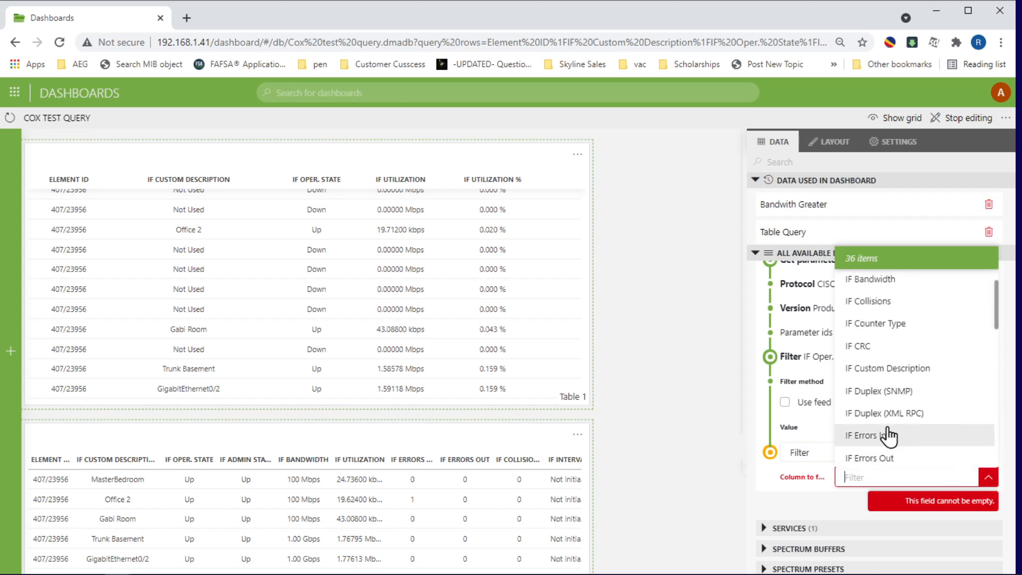
{"action": "scroll", "coordinate": [896, 425], "scroll_direction": "down", "scroll_amount": 10}
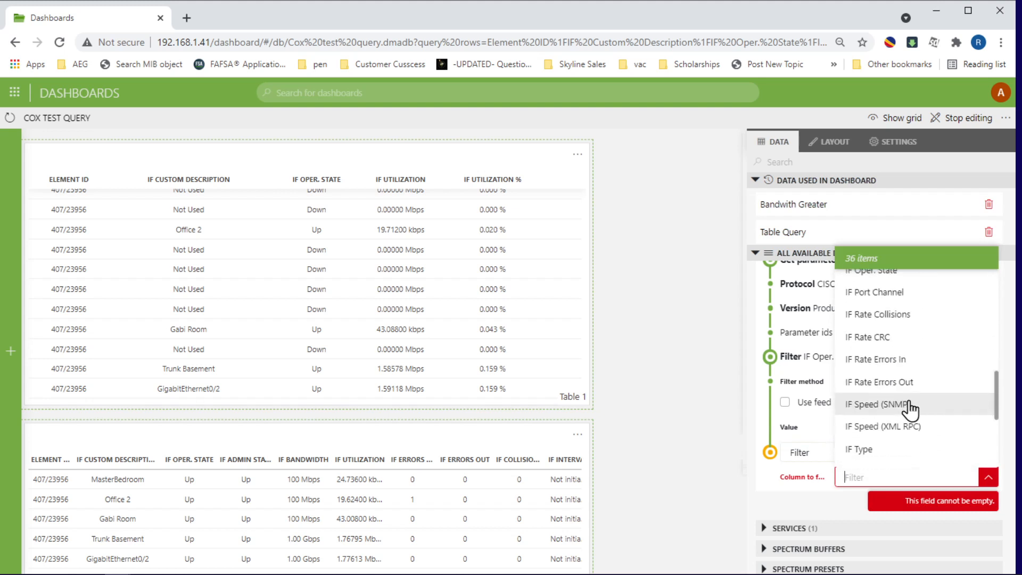
{"action": "scroll", "coordinate": [910, 407], "scroll_direction": "down", "scroll_amount": 3}
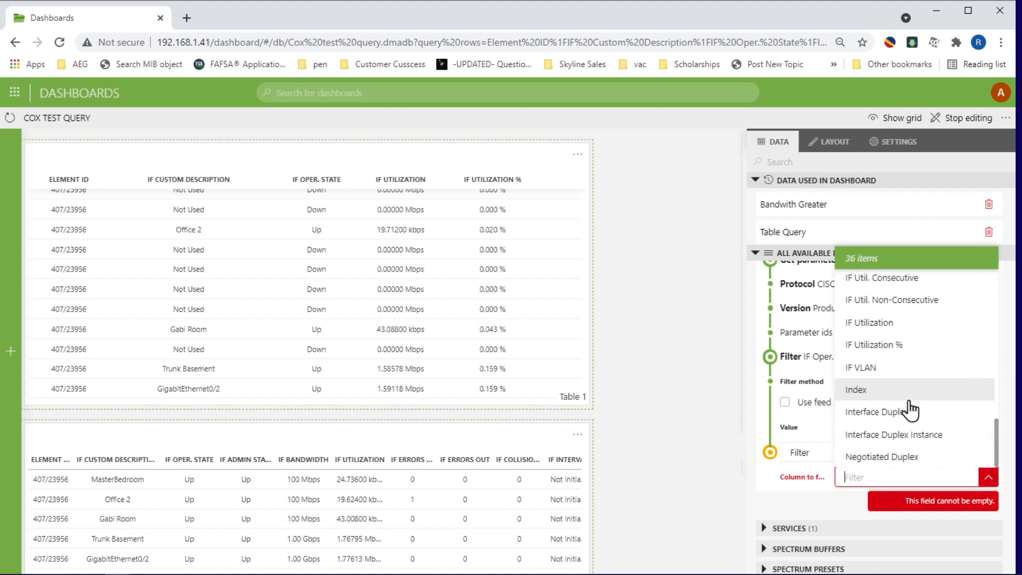
{"action": "left_click", "coordinate": [878, 322]}
- Set Table Query's IF Utilization filter to the greater than method with a value of 0.05
{"action": "left_click", "coordinate": [892, 451]}
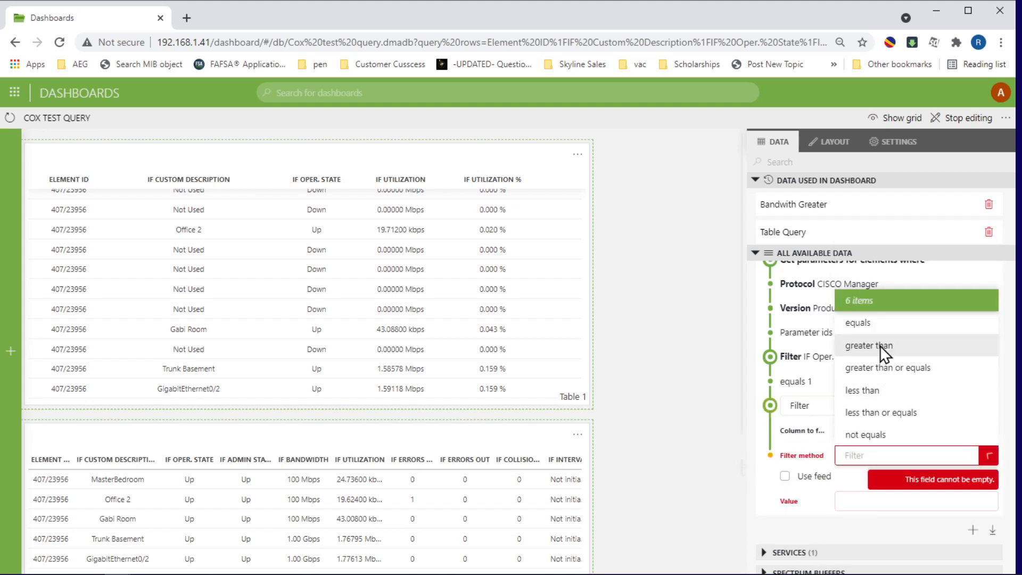
{"action": "left_click", "coordinate": [877, 346]}
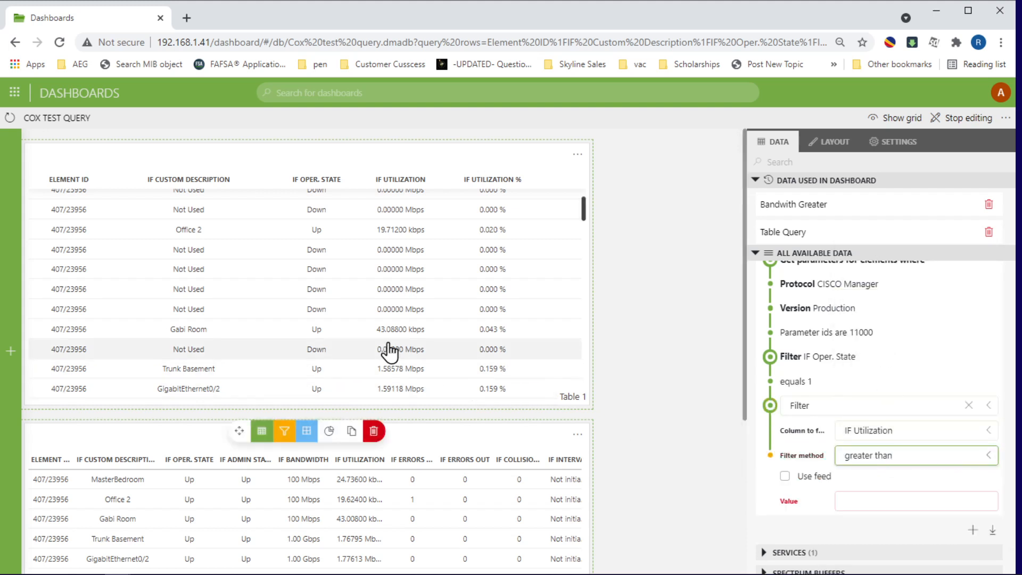
{"action": "scroll", "coordinate": [379, 339], "scroll_direction": "down", "scroll_amount": 3}
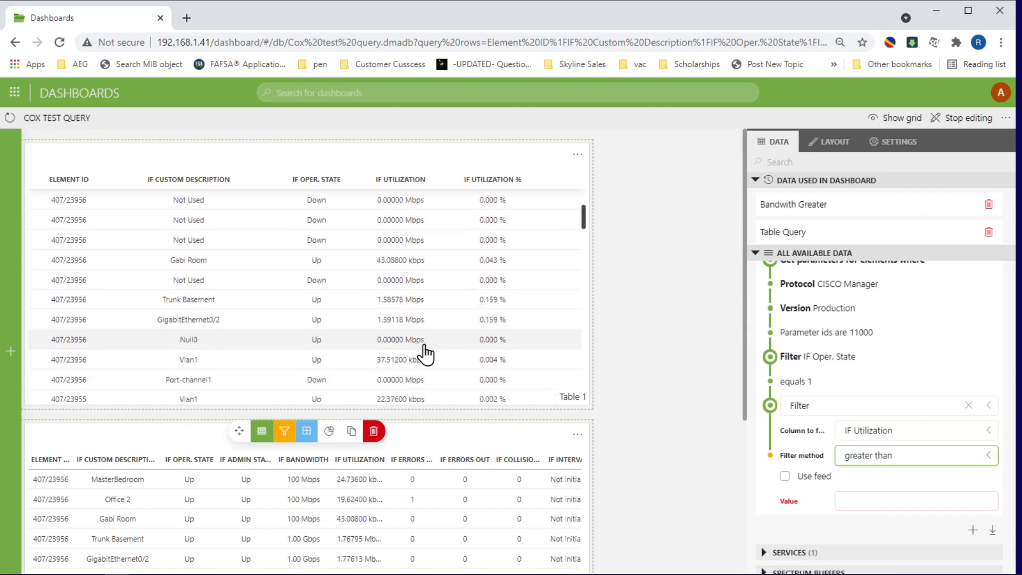
{"action": "scroll", "coordinate": [382, 336], "scroll_direction": "down", "scroll_amount": 3}
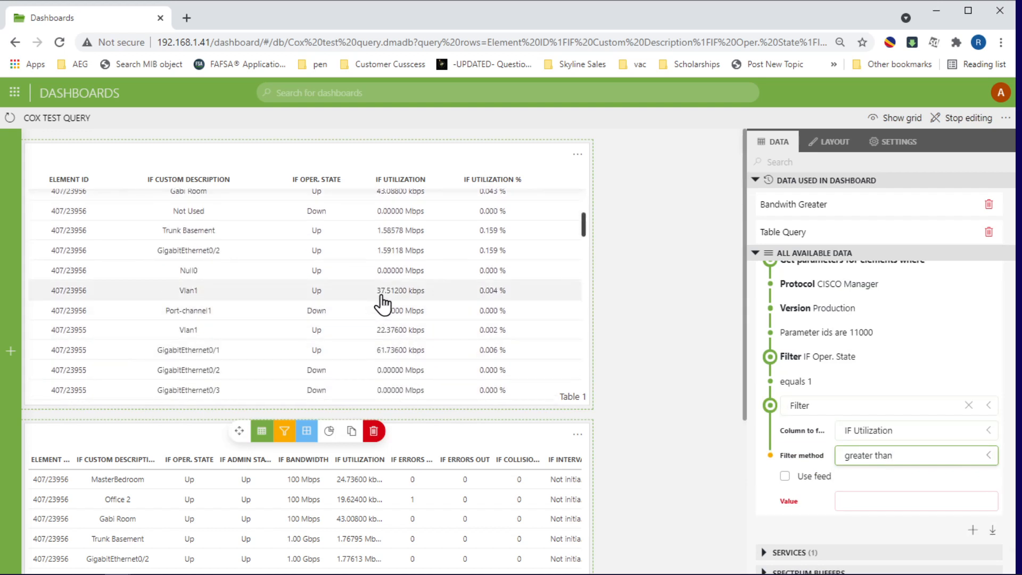
{"action": "left_click", "coordinate": [879, 501]}
{"action": "type", "text": "0"}
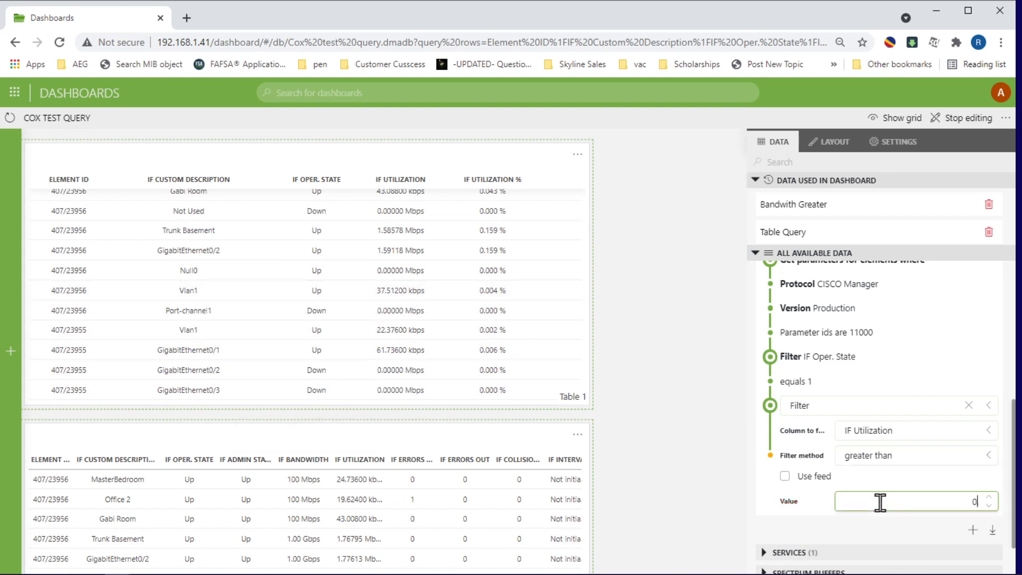
{"action": "type", "text": ".04"}
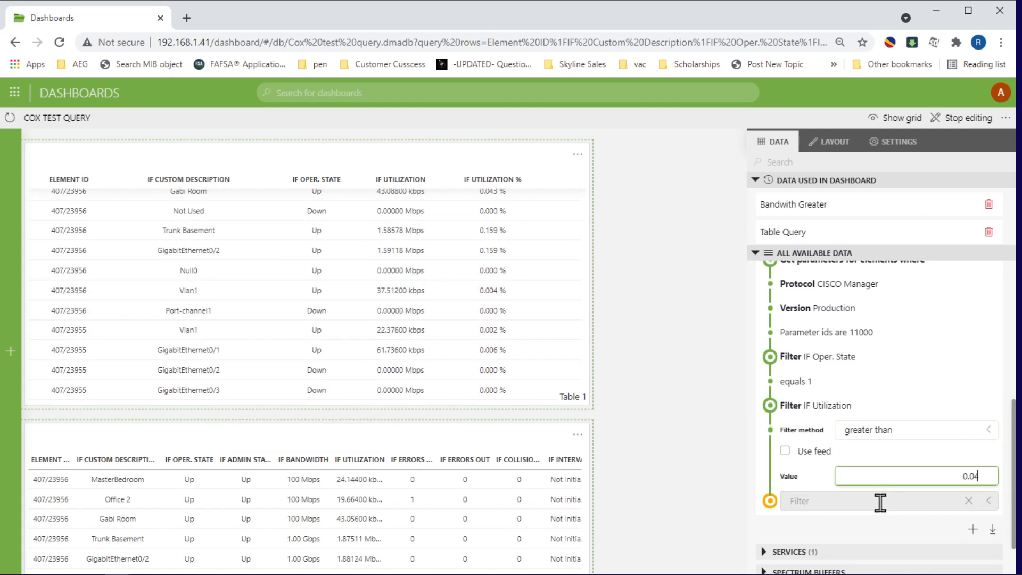
{"action": "type", "text": "0"}
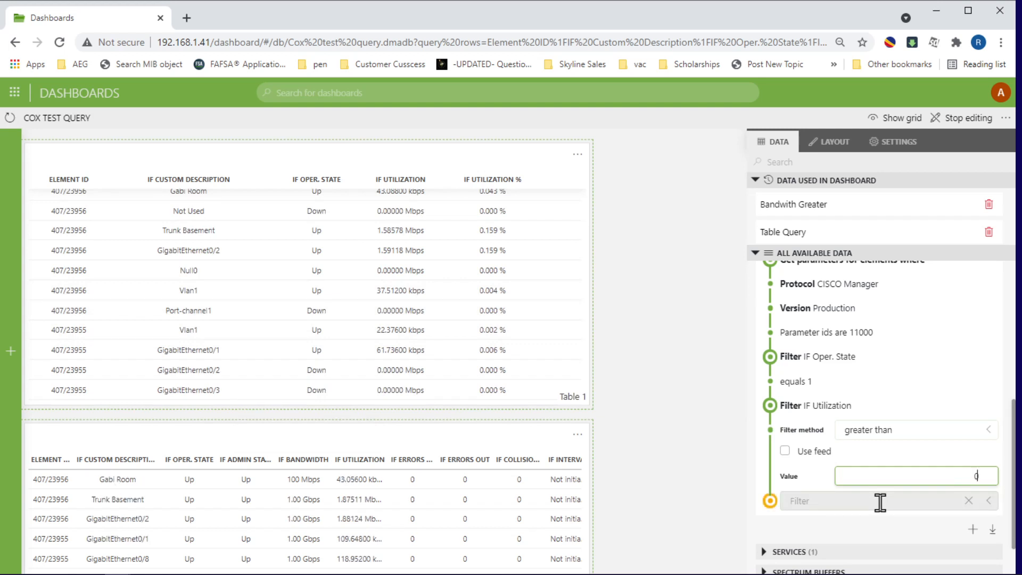
{"action": "key", "text": "BackSpace"}
{"action": "type", "text": "05"}
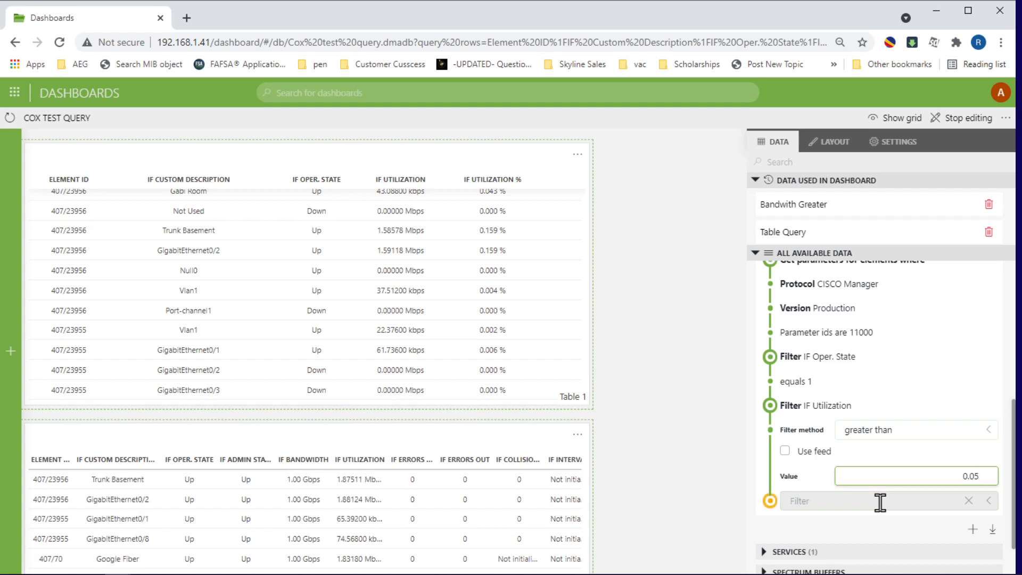
{"action": "left_click", "coordinate": [665, 392]}
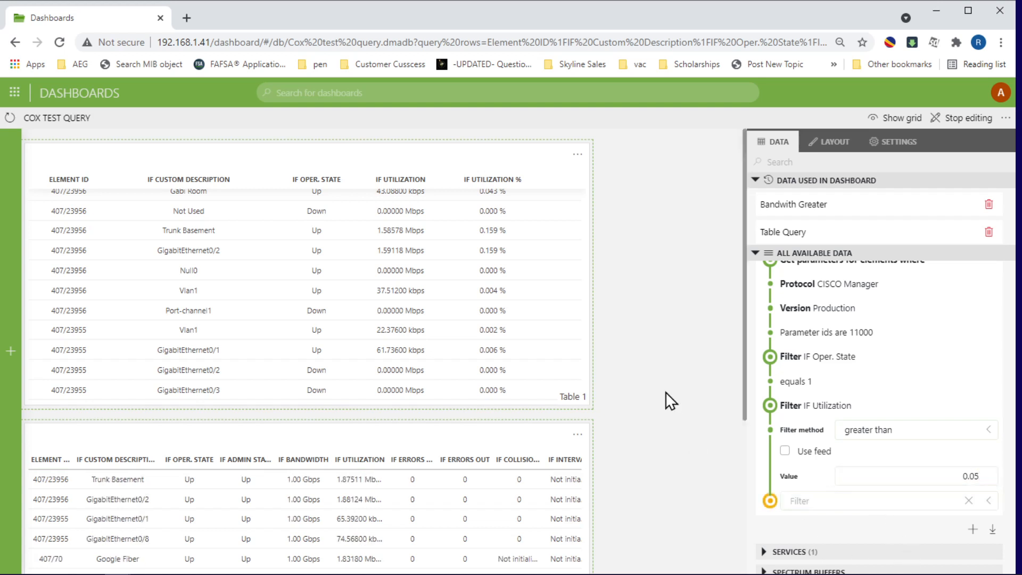
- Increase the height of Table 2 and look through its filtered rows
{"action": "scroll", "coordinate": [413, 420], "scroll_direction": "down", "scroll_amount": 3}
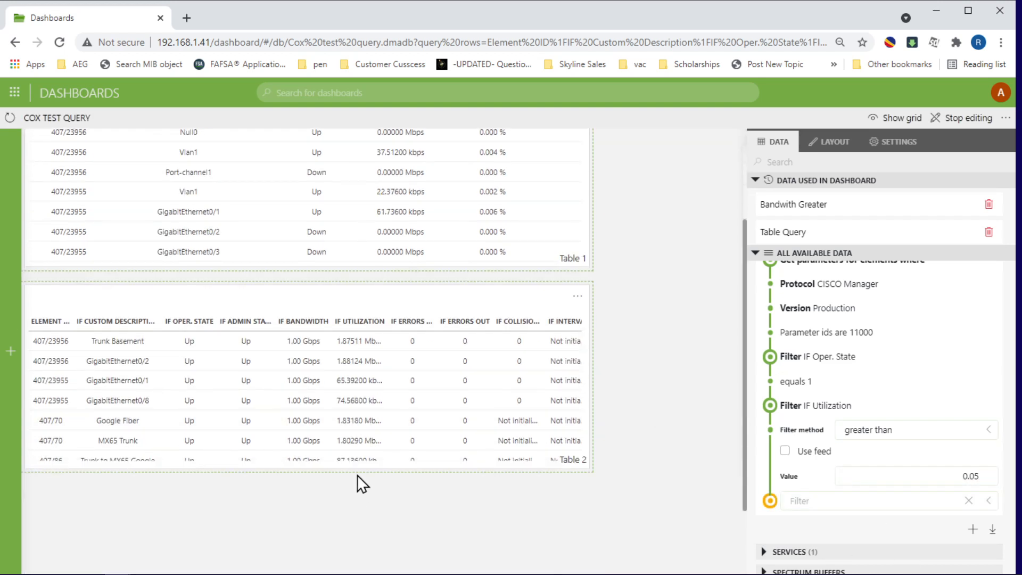
{"action": "left_click_drag", "start_coordinate": [356, 469], "coordinate": [354, 534]}
{"action": "scroll", "coordinate": [335, 427], "scroll_direction": "down", "scroll_amount": 1}
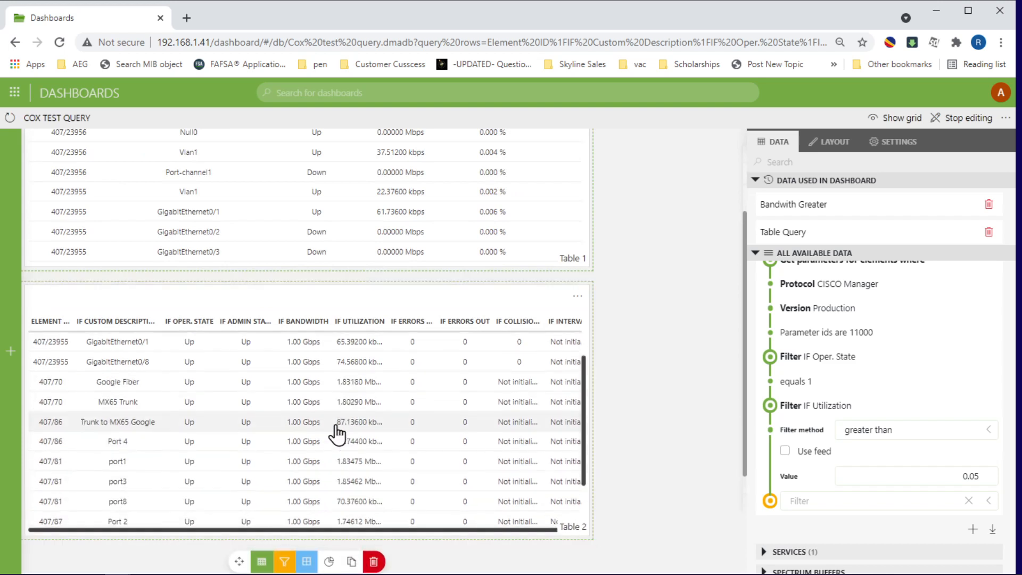
{"action": "scroll", "coordinate": [336, 433], "scroll_direction": "down", "scroll_amount": 1}
{"action": "scroll", "coordinate": [336, 431], "scroll_direction": "up", "scroll_amount": 5}
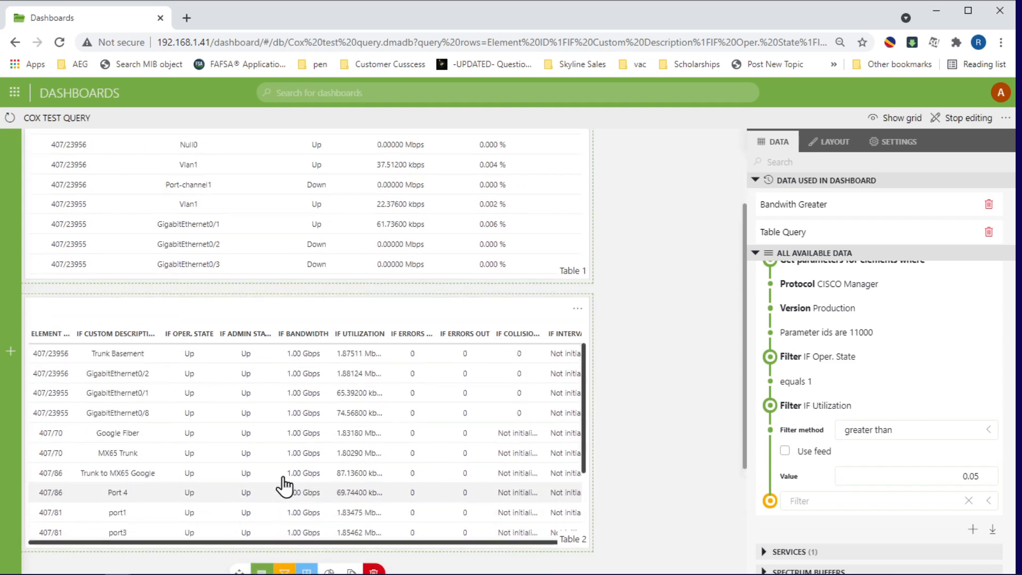
{"action": "scroll", "coordinate": [717, 420], "scroll_direction": "down", "scroll_amount": 2}
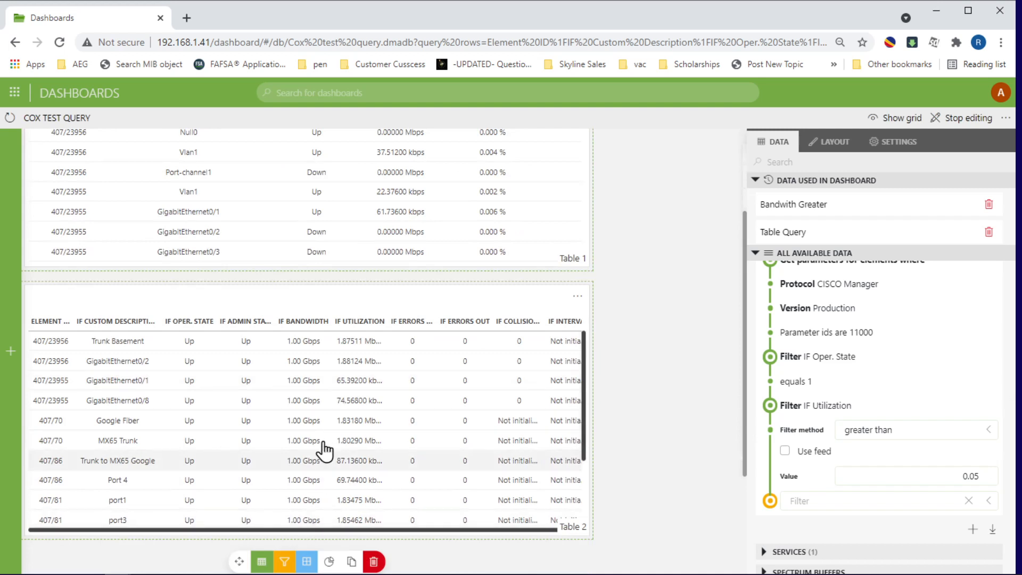
- Set the IF Utilization filter value to 0.08 and extend Table 2 downward to fit its rows
{"action": "left_click", "coordinate": [968, 476]}
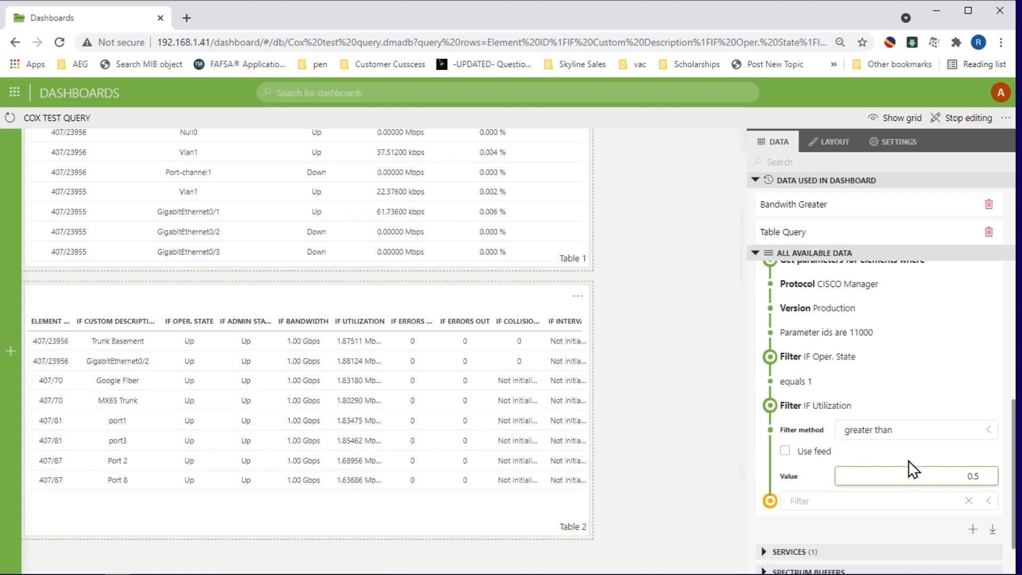
{"action": "key", "text": "Delete"}
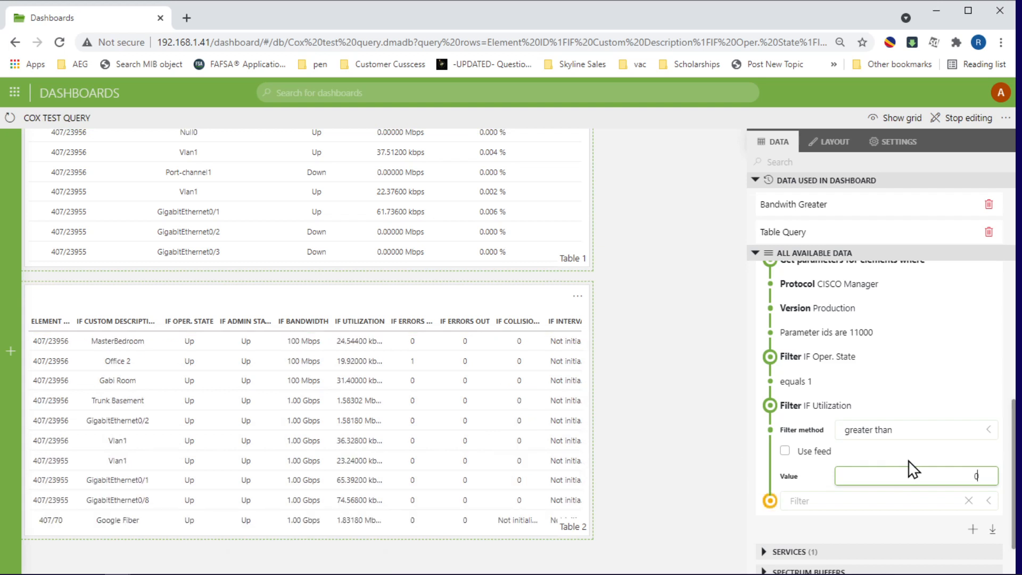
{"action": "type", "text": ".2"}
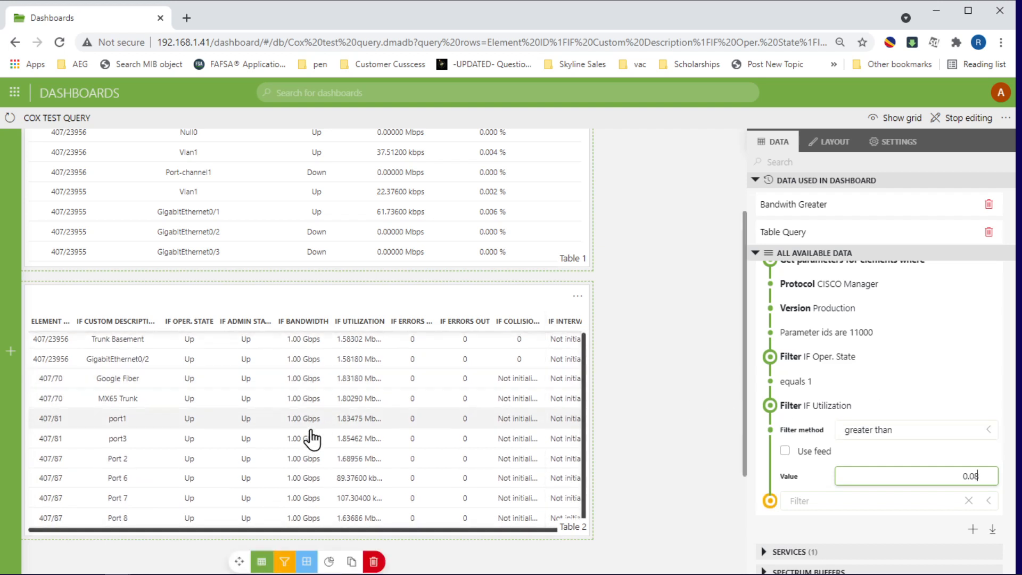
{"action": "scroll", "coordinate": [330, 415], "scroll_direction": "up", "scroll_amount": 3}
{"action": "scroll", "coordinate": [669, 394], "scroll_direction": "down", "scroll_amount": 3}
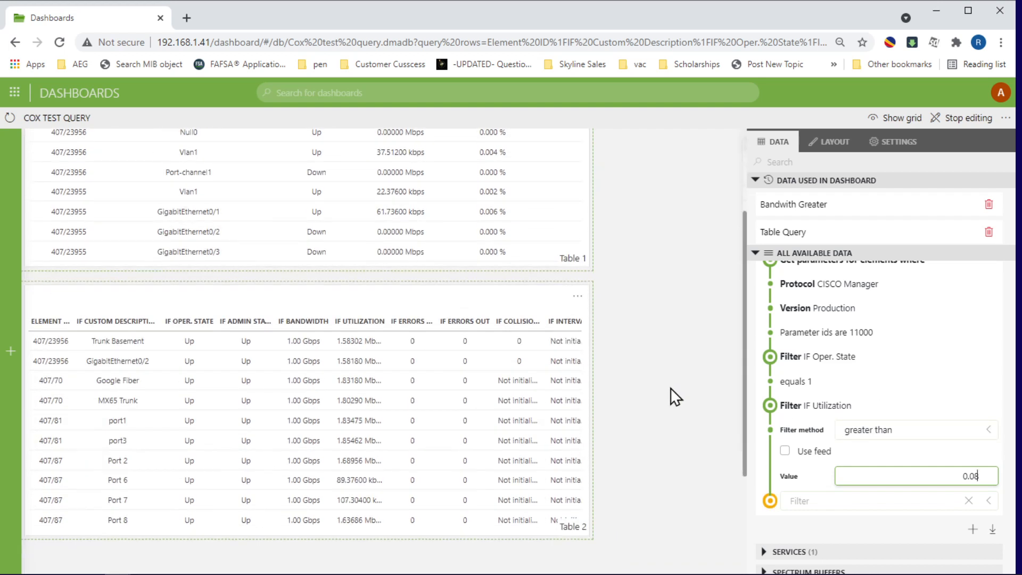
{"action": "left_click", "coordinate": [668, 390]}
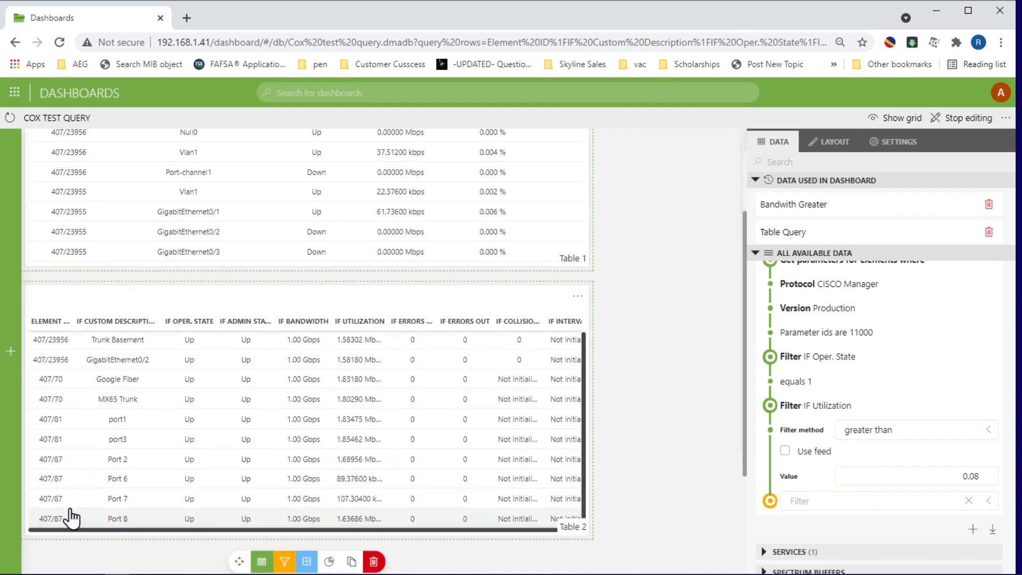
{"action": "scroll", "coordinate": [638, 459], "scroll_direction": "down", "scroll_amount": 3}
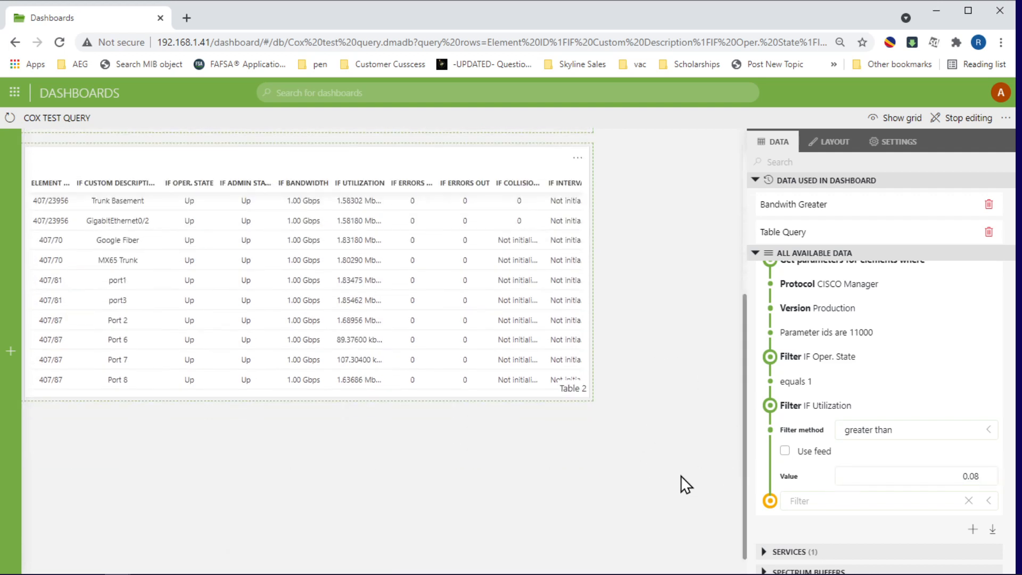
{"action": "left_click_drag", "start_coordinate": [394, 398], "coordinate": [511, 427]}
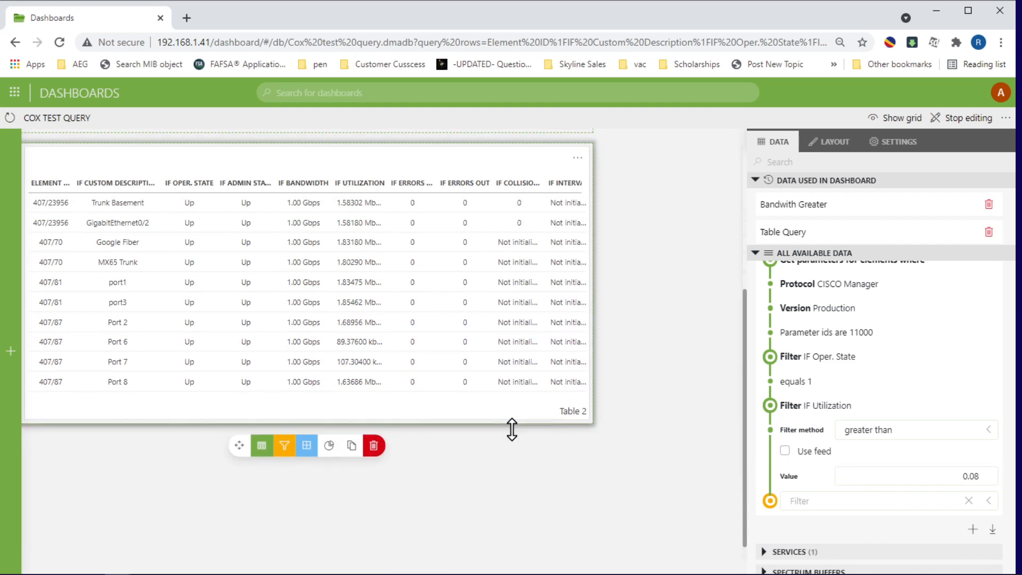
- Add an Aggregate operation to Table Query on the IF Custom Description column using the Count method
{"action": "left_click", "coordinate": [879, 500]}
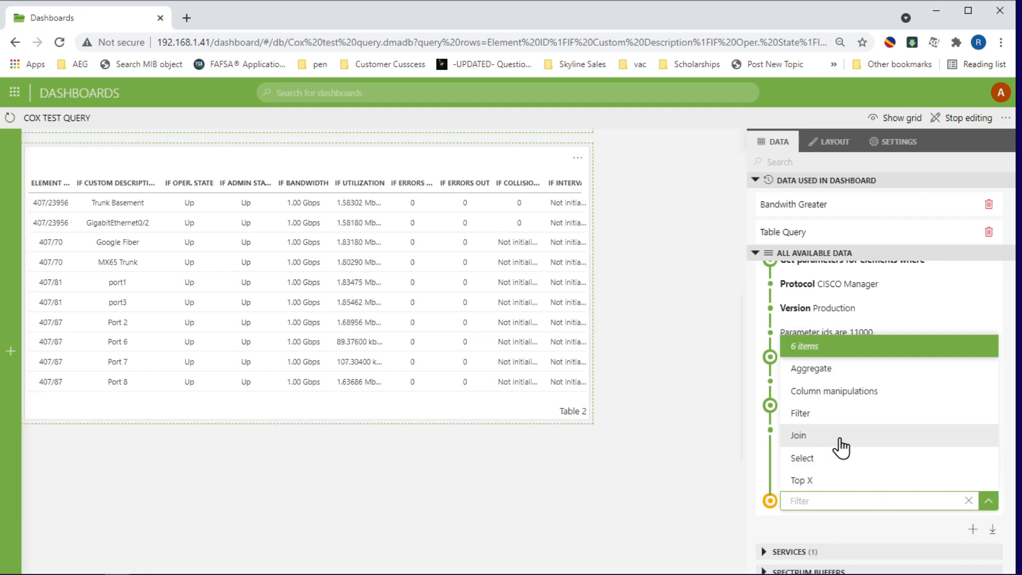
{"action": "left_click", "coordinate": [842, 369]}
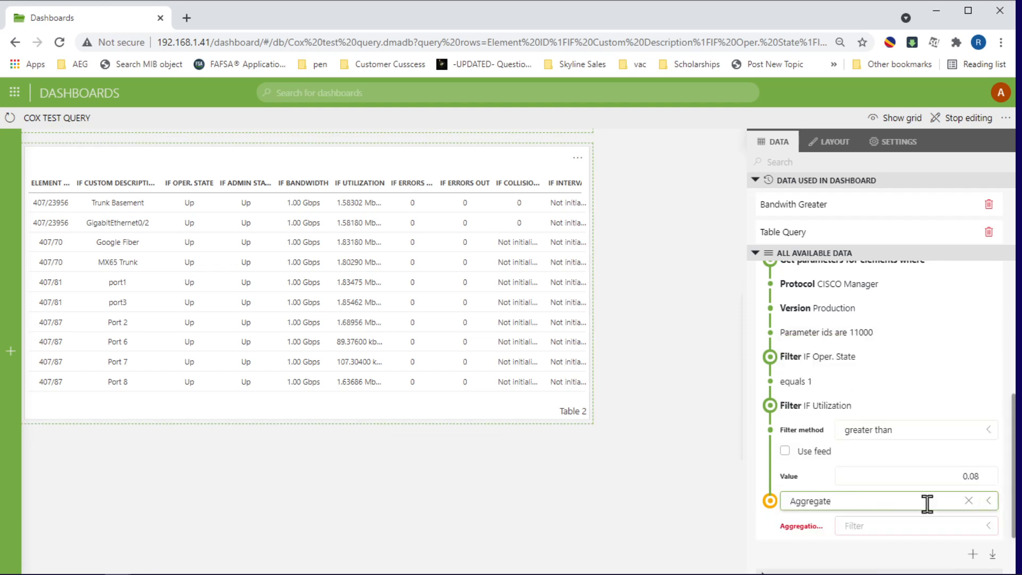
{"action": "scroll", "coordinate": [914, 488], "scroll_direction": "down", "scroll_amount": 1}
{"action": "left_click", "coordinate": [889, 456]}
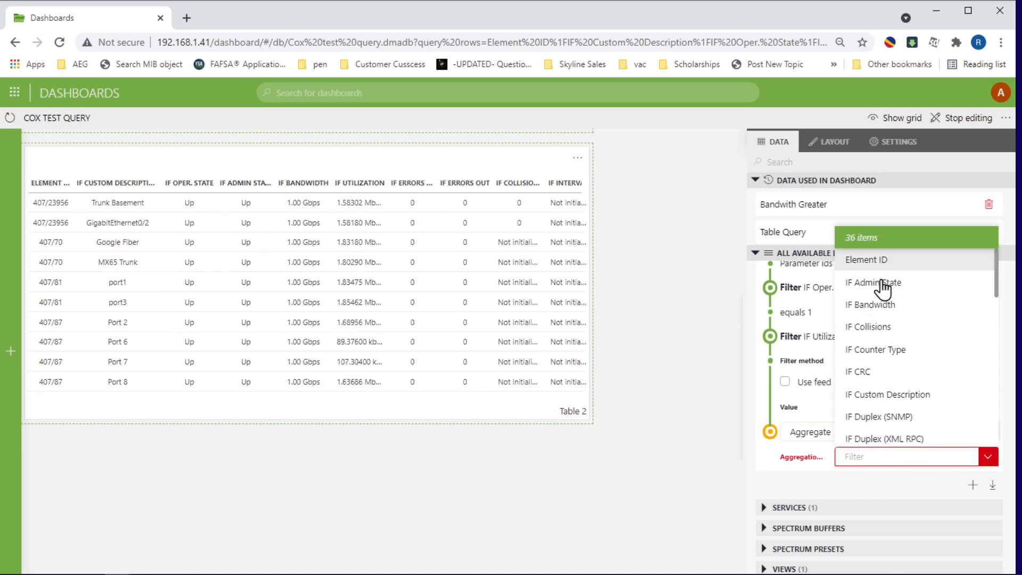
{"action": "left_click", "coordinate": [882, 397]}
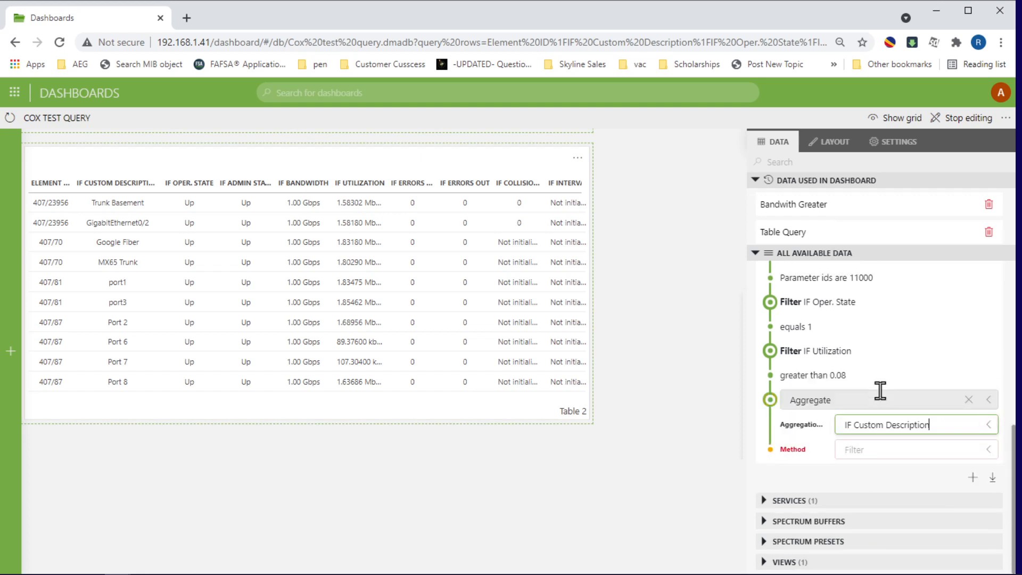
{"action": "left_click", "coordinate": [870, 451]}
{"action": "left_click", "coordinate": [868, 414]}
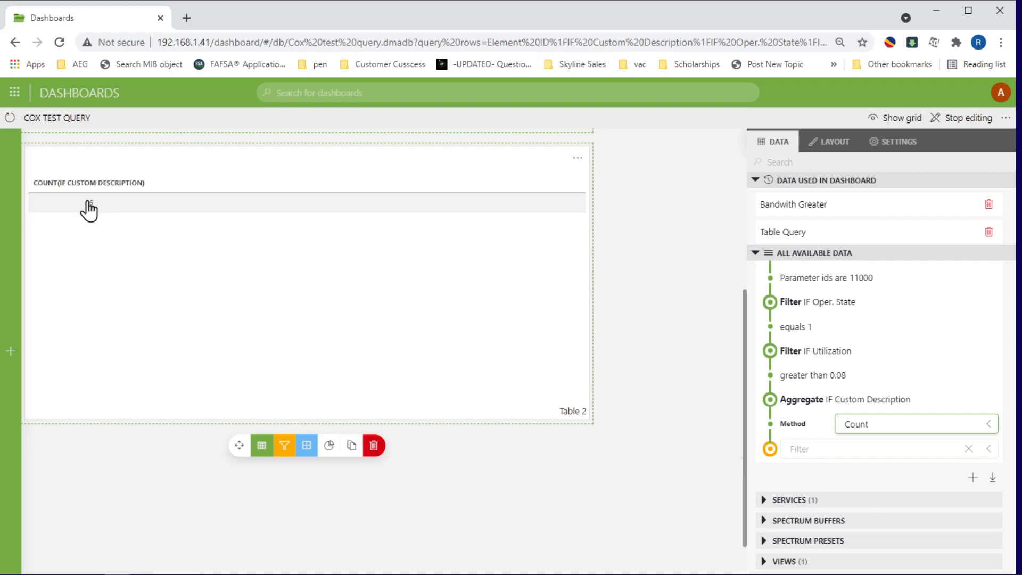
- Widen Table 2 slightly and group the aggregated count by Element ID
{"action": "left_click", "coordinate": [589, 417]}
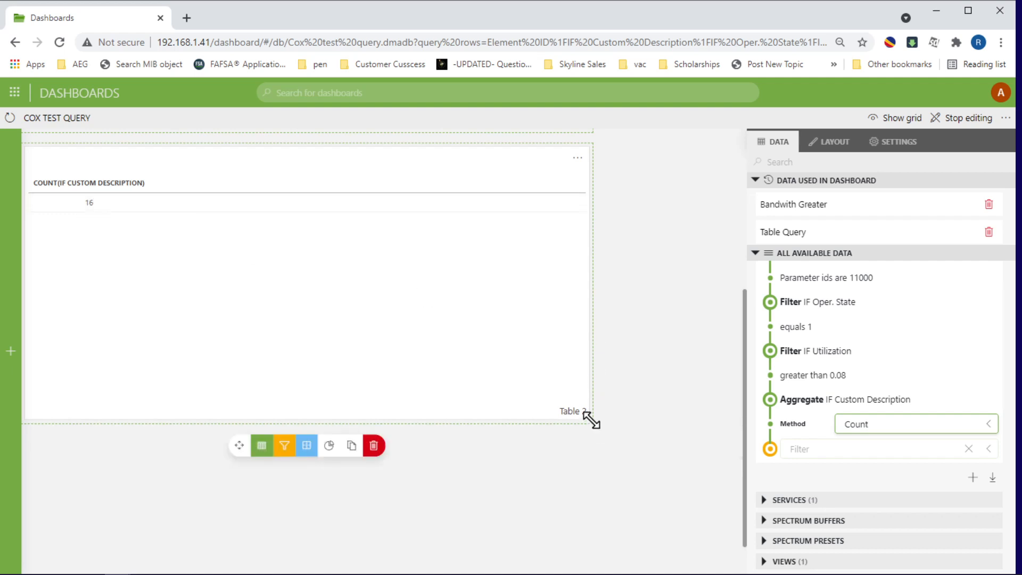
{"action": "left_click_drag", "start_coordinate": [588, 418], "coordinate": [622, 423]}
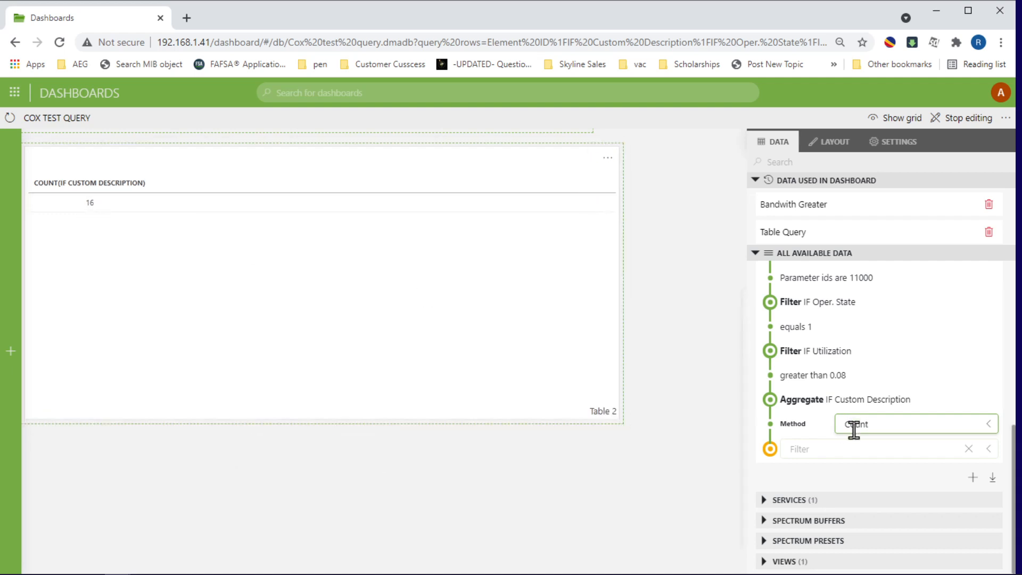
{"action": "left_click", "coordinate": [894, 448]}
{"action": "left_click", "coordinate": [822, 362]}
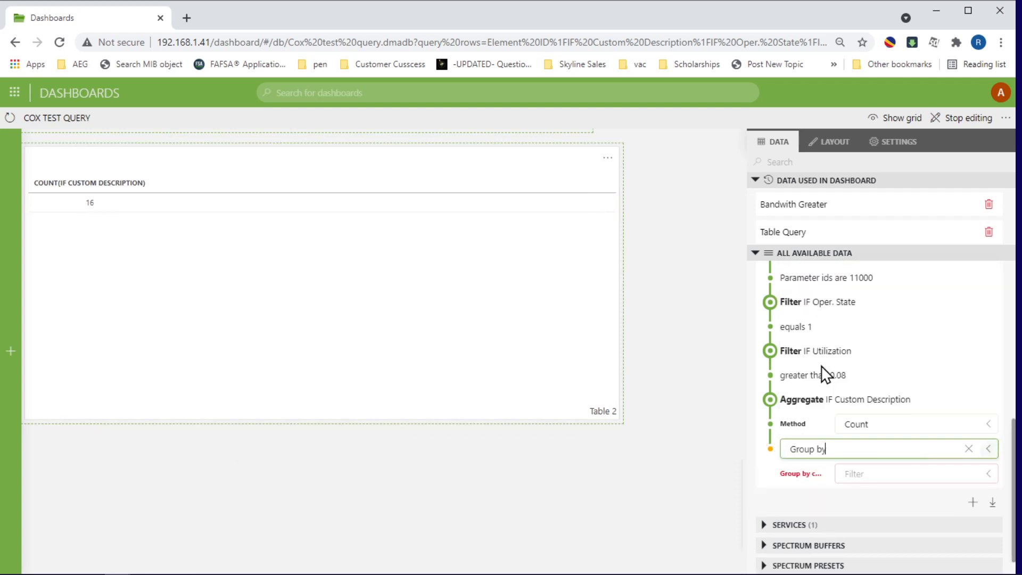
{"action": "left_click", "coordinate": [905, 474]}
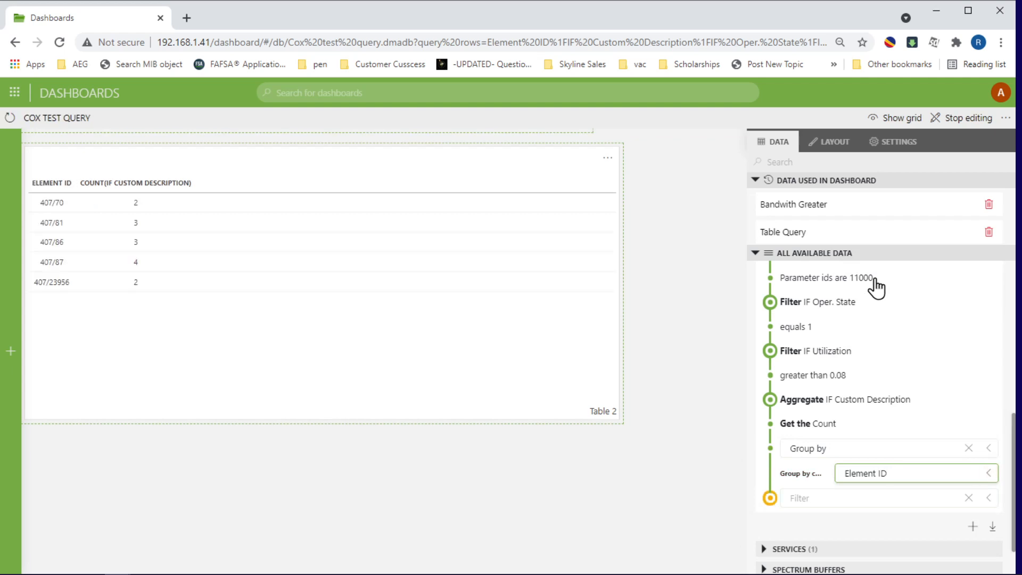
- Shrink Table 2 in width and height to a compact size around its two columns
{"action": "left_click_drag", "start_coordinate": [623, 422], "coordinate": [410, 405]}
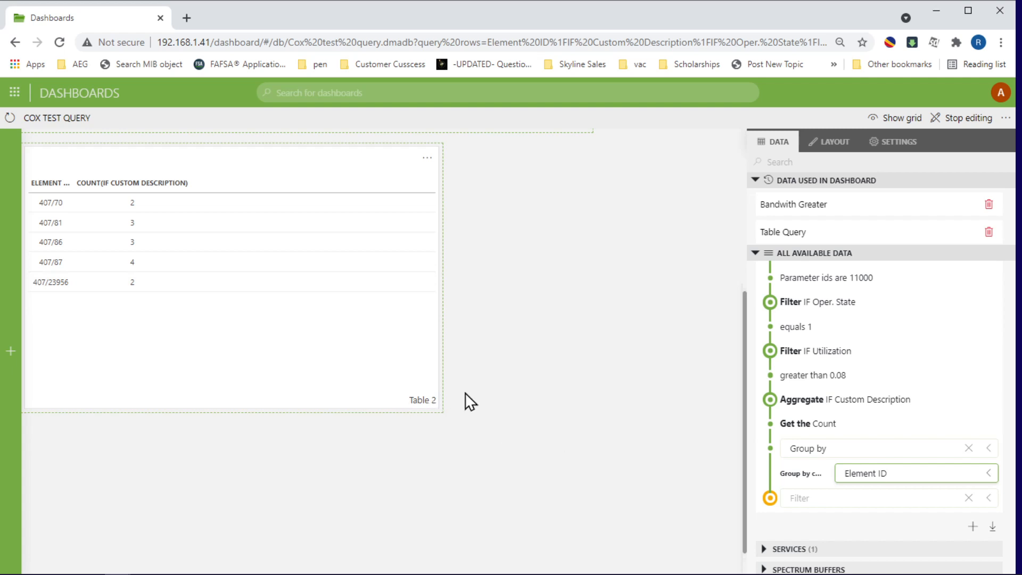
{"action": "left_click", "coordinate": [303, 341]}
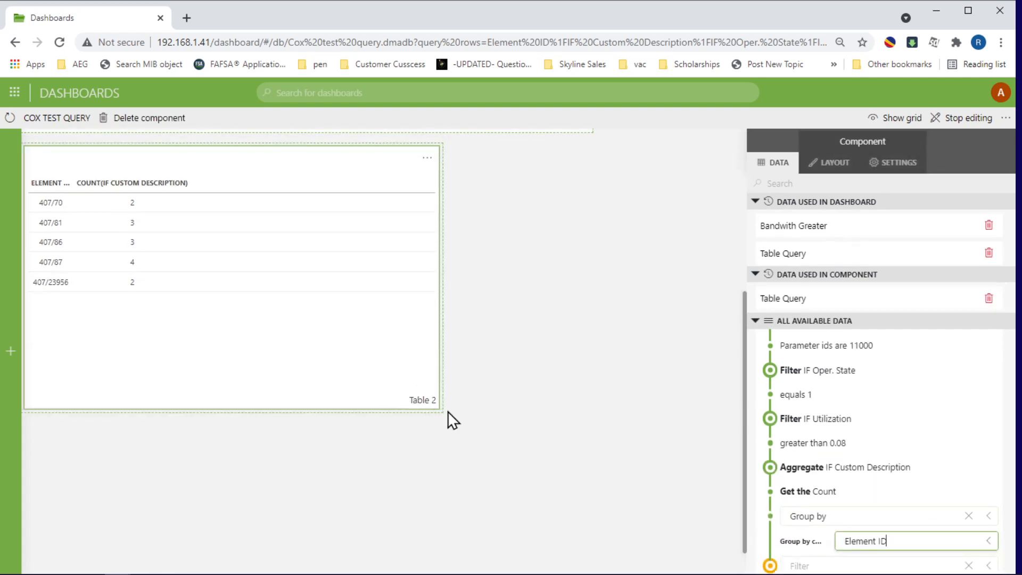
{"action": "left_click_drag", "start_coordinate": [438, 408], "coordinate": [266, 367]}
{"action": "left_click", "coordinate": [364, 379]}
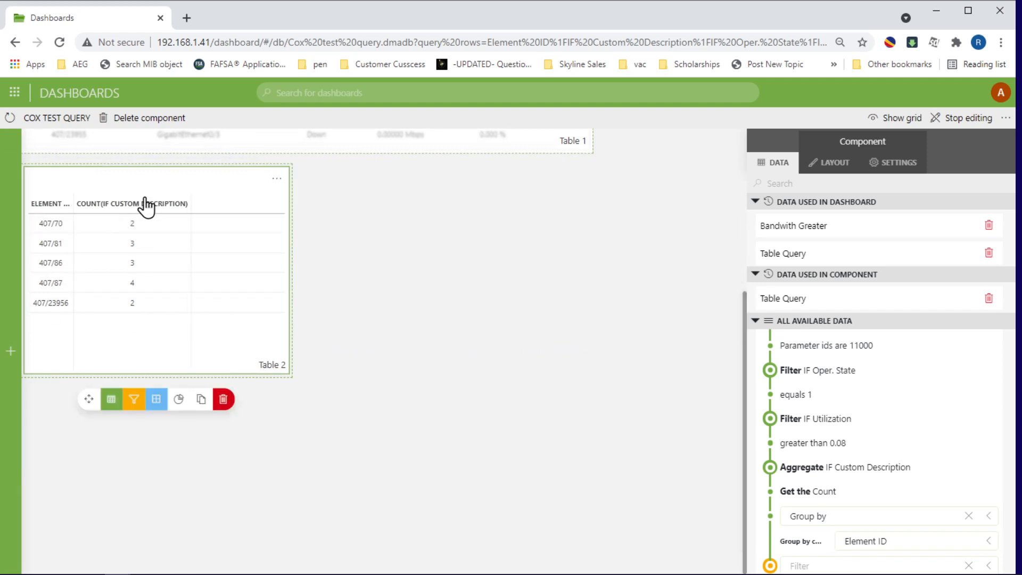
- Preview Table 2 as a pie and donut chart
{"action": "left_click", "coordinate": [179, 400]}
{"action": "left_click", "coordinate": [155, 434]}
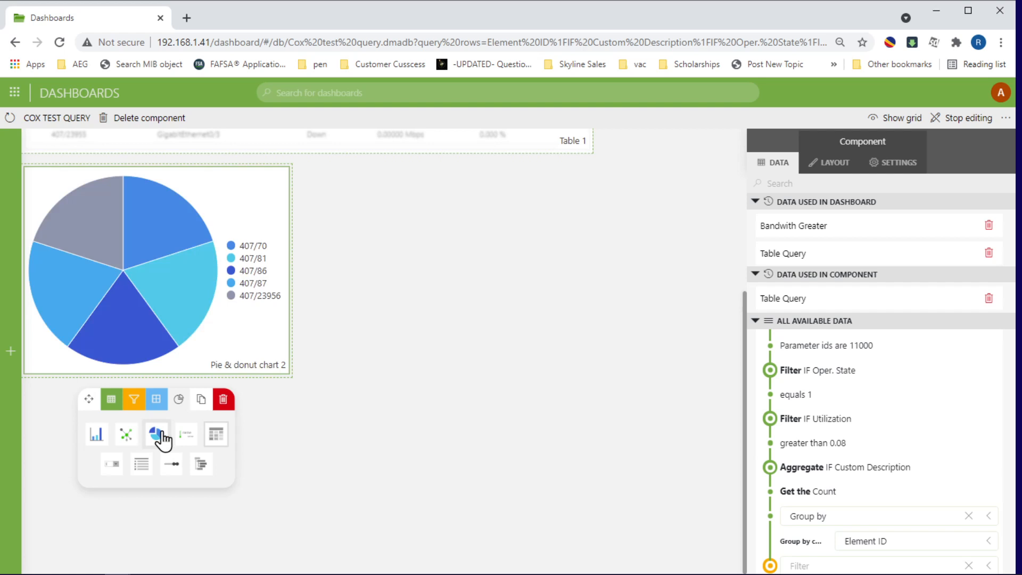
{"action": "left_click", "coordinate": [394, 276]}
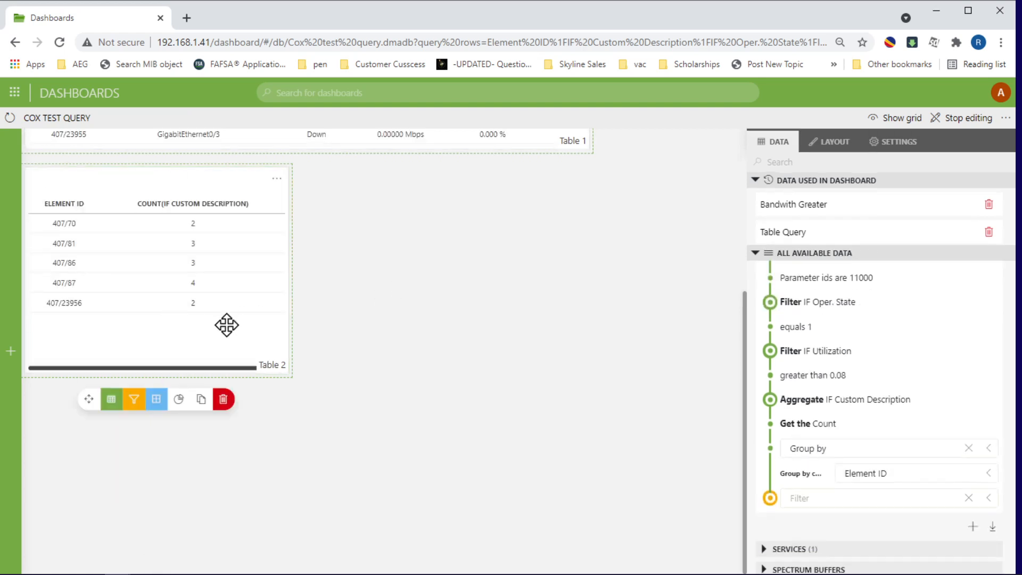
- Duplicate the Table 2 component on the dashboard
{"action": "left_click", "coordinate": [200, 400]}
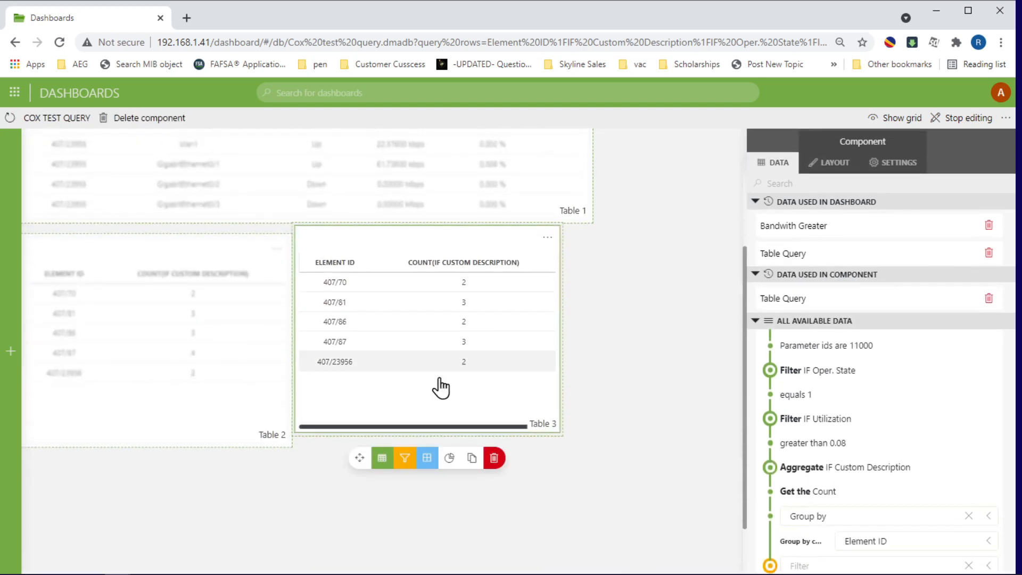
- Convert the duplicated table into a column and bar chart with Element ID as label and COUNT(IF Custom Description) as bars
{"action": "left_click", "coordinate": [448, 459]}
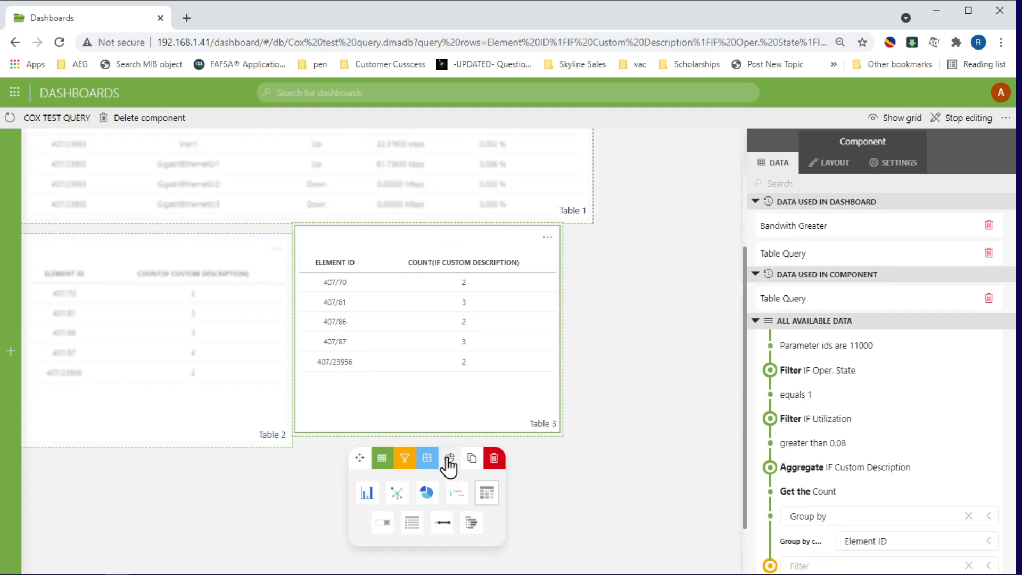
{"action": "left_click", "coordinate": [371, 496]}
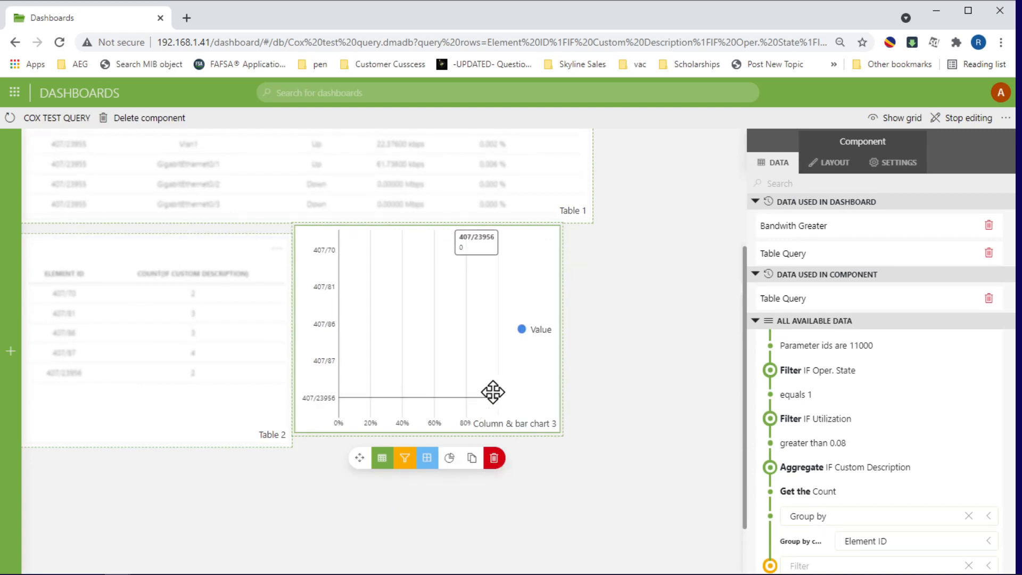
{"action": "left_click", "coordinate": [894, 169]}
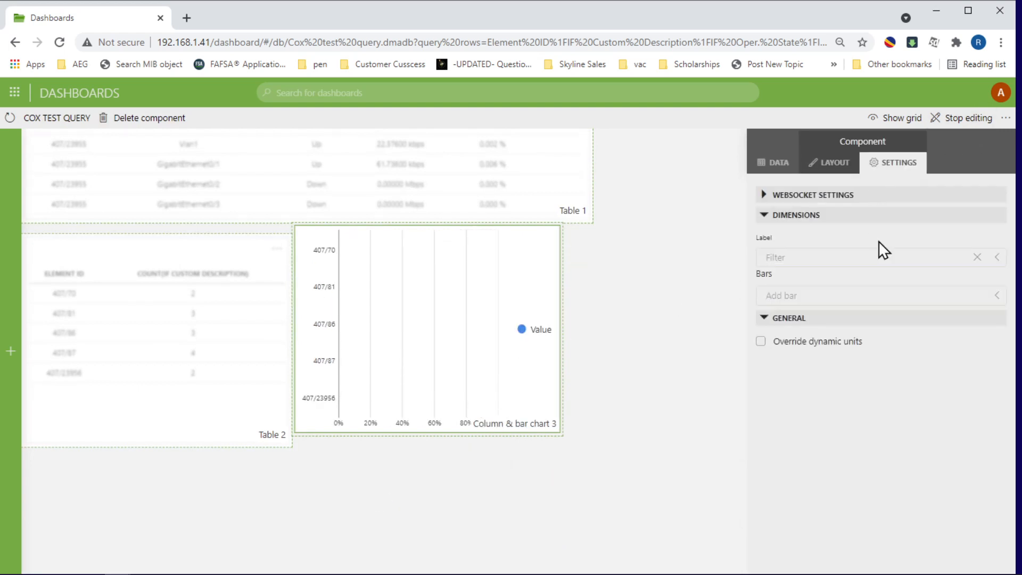
{"action": "left_click", "coordinate": [817, 258]}
{"action": "left_click", "coordinate": [805, 298]}
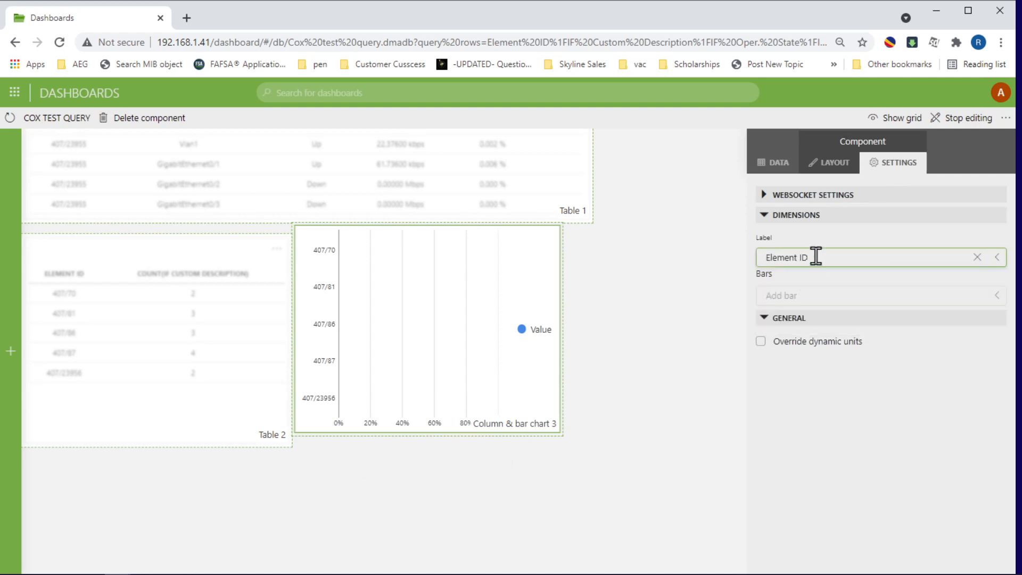
{"action": "left_click", "coordinate": [846, 296]}
{"action": "left_click", "coordinate": [823, 347]}
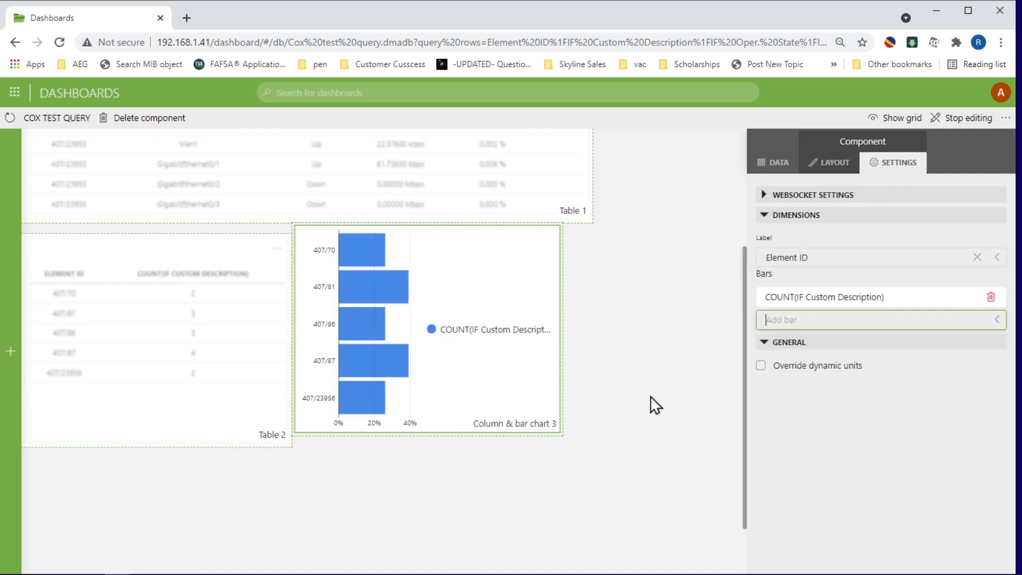
- Enlarge the bar chart slightly to align with Table 1 and Table 2, and set its chart layout to Absolute
{"action": "left_click_drag", "start_coordinate": [565, 434], "coordinate": [591, 446]}
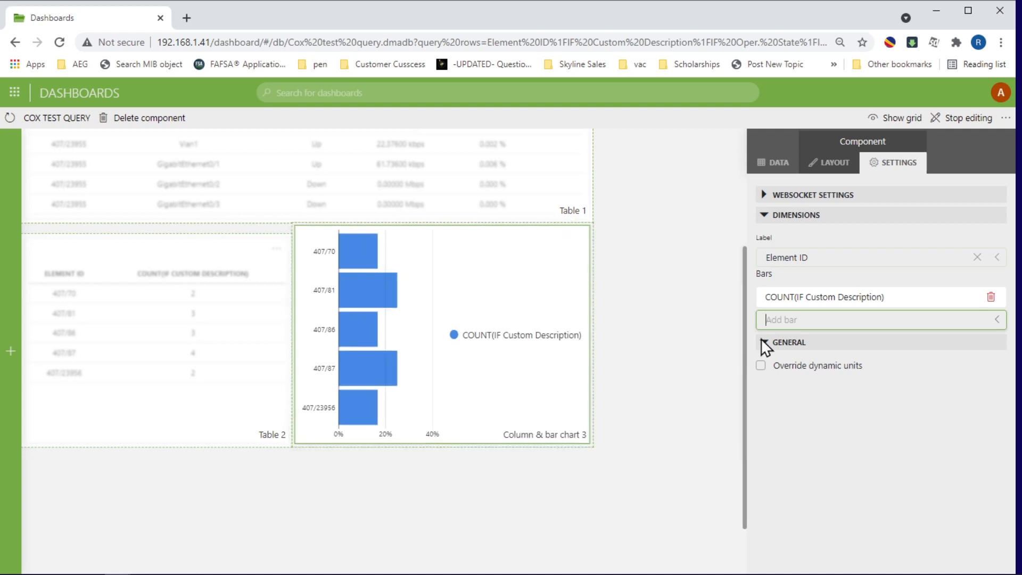
{"action": "left_click", "coordinate": [822, 165]}
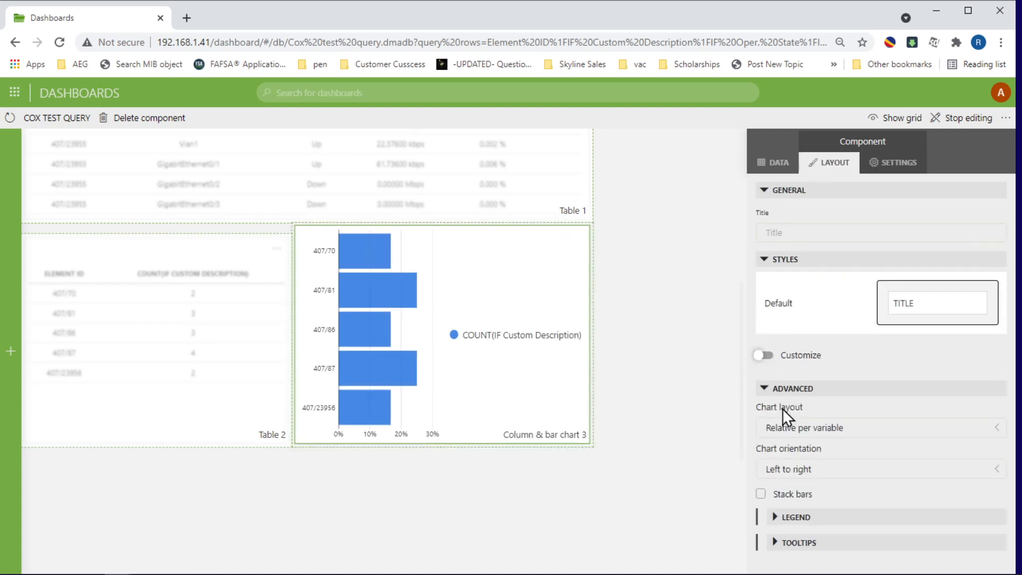
{"action": "left_click", "coordinate": [795, 427]}
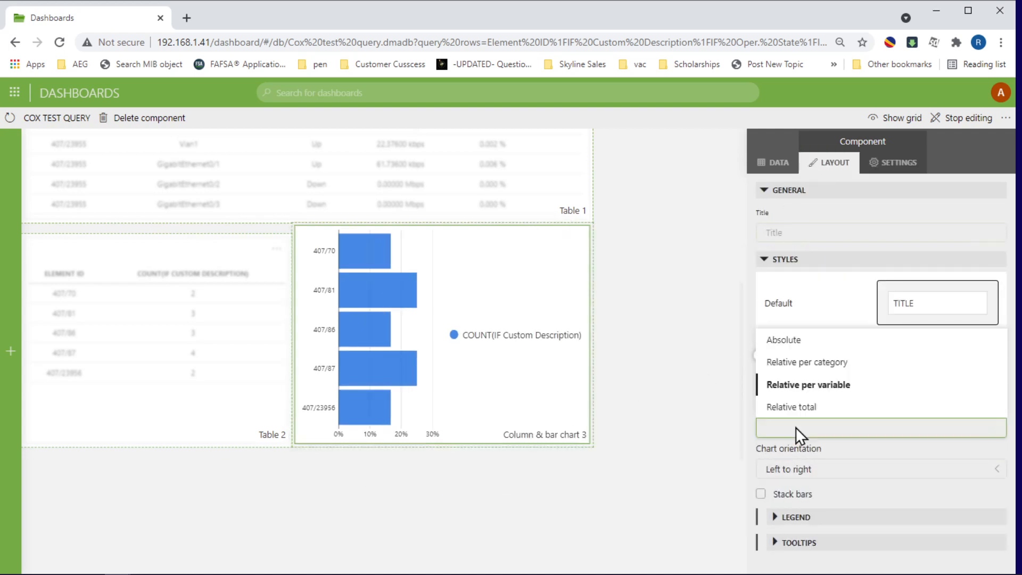
{"action": "left_click", "coordinate": [784, 341]}
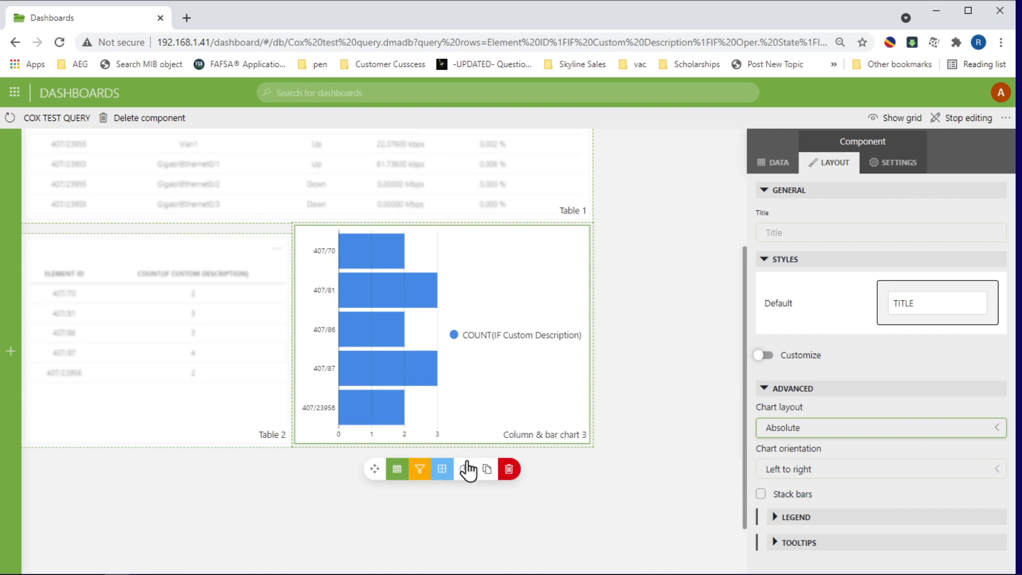
- Convert the bar chart into a pie chart with Element ID as label and COUNT(IF Custom Description) as segment size
{"action": "left_click", "coordinate": [467, 469]}
{"action": "left_click", "coordinate": [442, 504]}
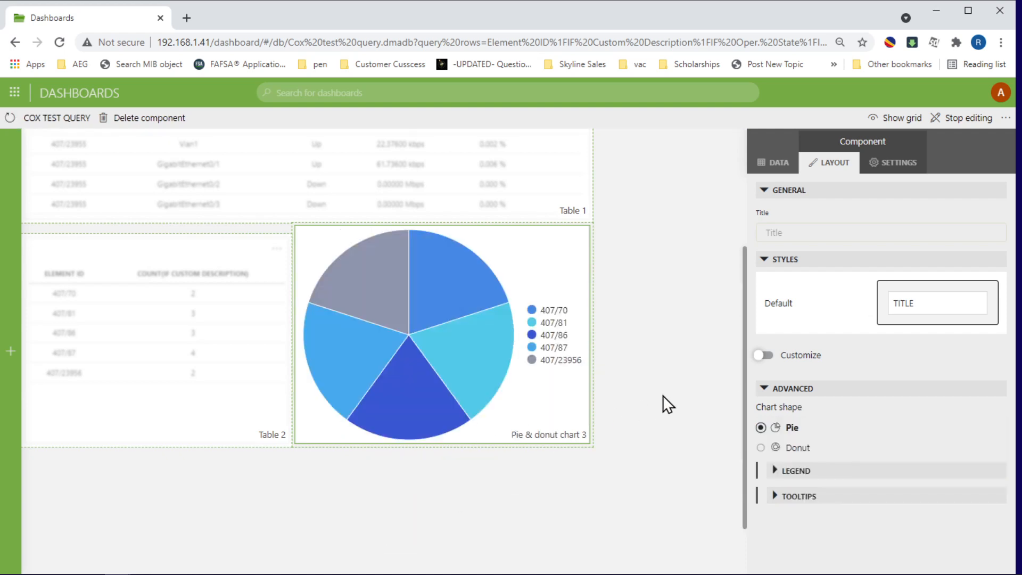
{"action": "left_click", "coordinate": [898, 166]}
{"action": "left_click", "coordinate": [800, 256]}
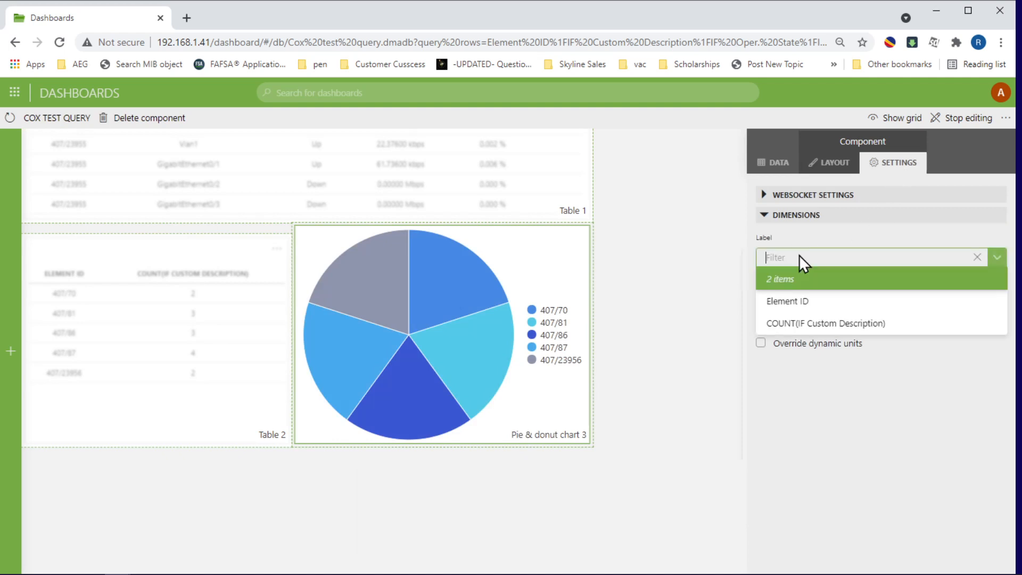
{"action": "left_click", "coordinate": [783, 300]}
{"action": "left_click", "coordinate": [831, 298]}
{"action": "left_click", "coordinate": [815, 344]}
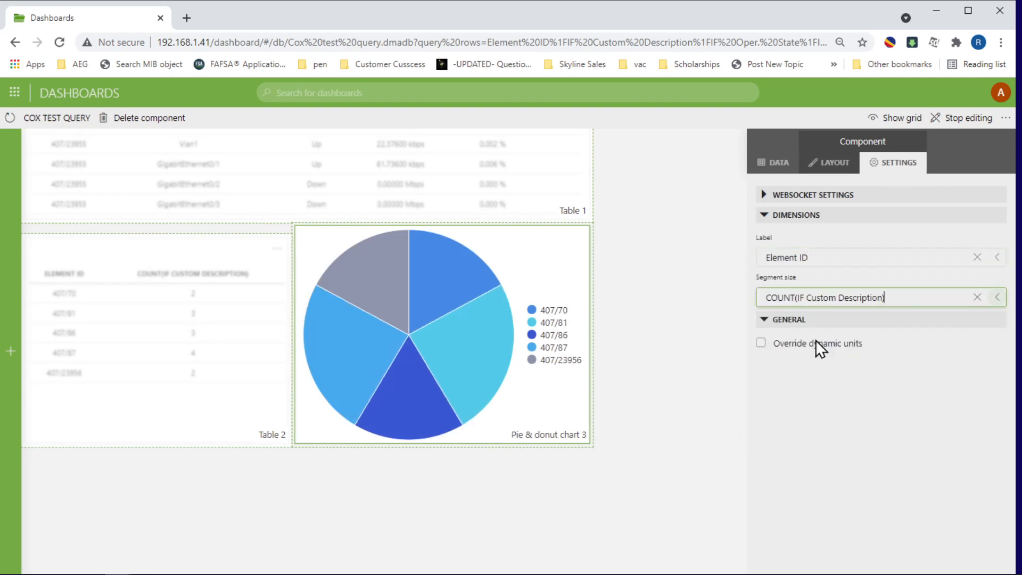
{"action": "left_click", "coordinate": [337, 453]}
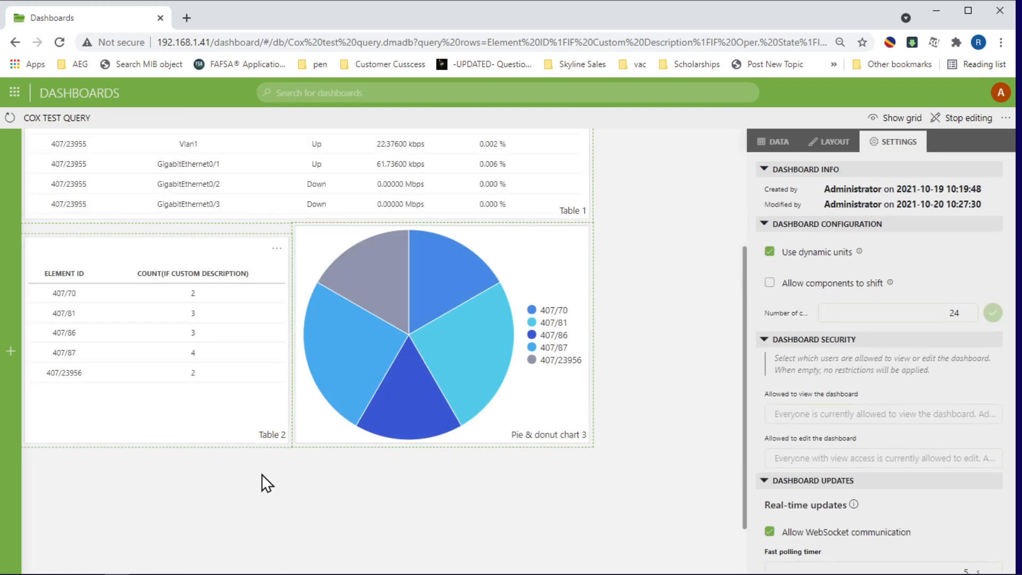
{"action": "mouse_move", "coordinate": [176, 410]}
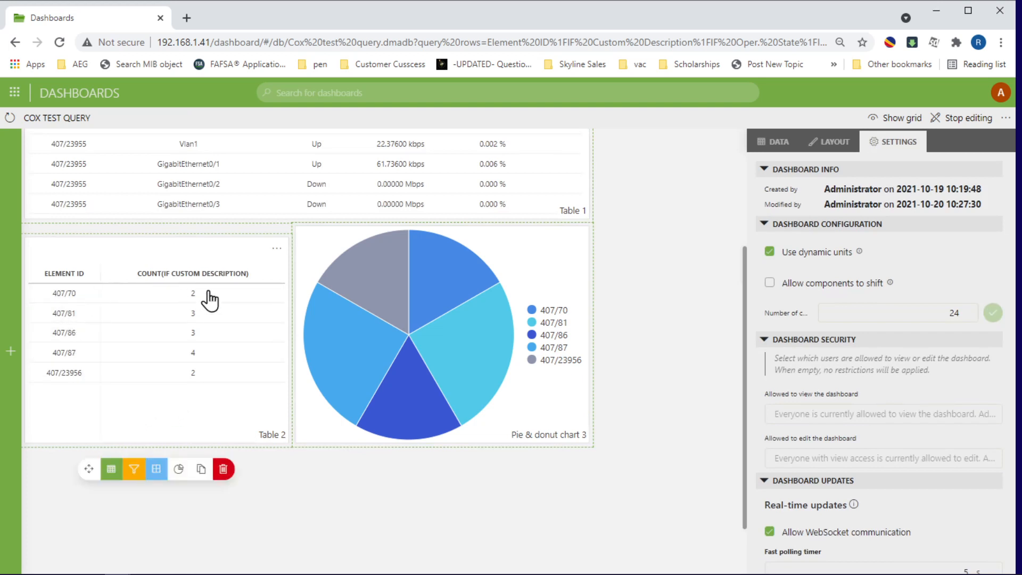